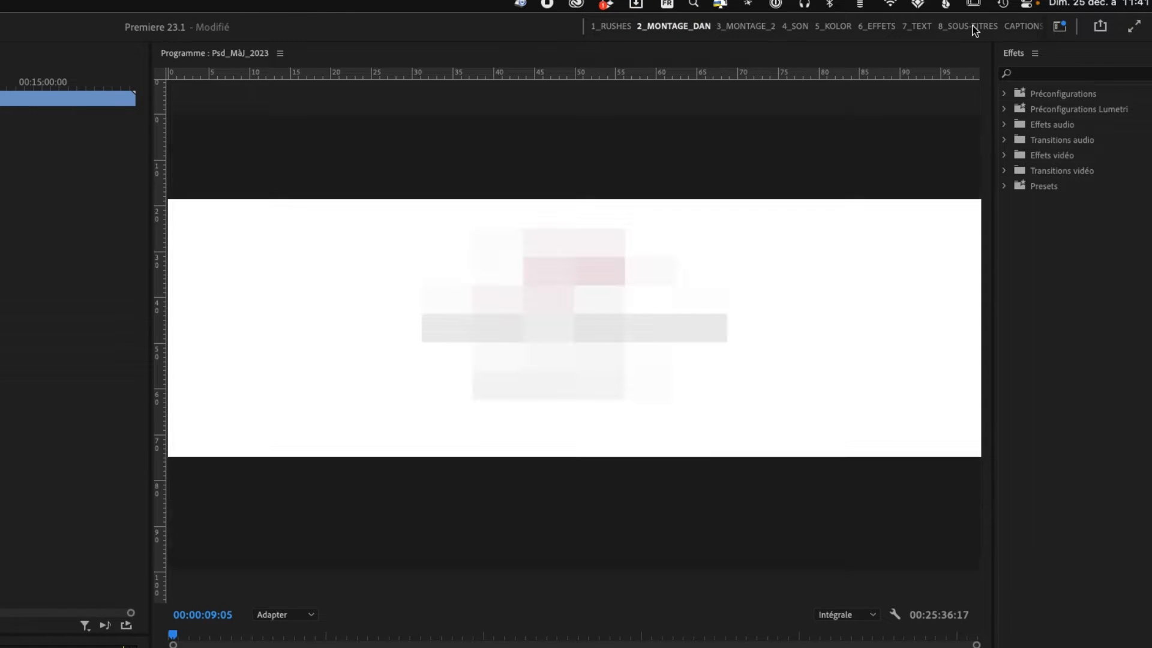
# - Switch to the 8_Sous-titres workspace and review the workspace save and reset commands
pyautogui.click(973, 27)
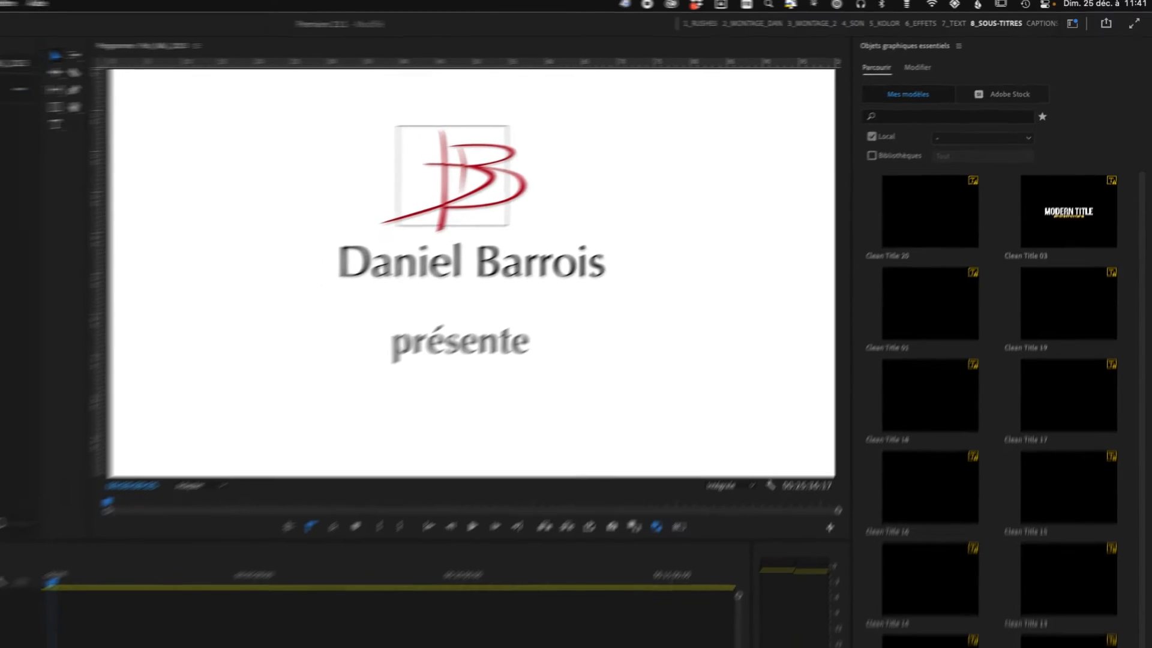
pyautogui.click(5, 3)
pyautogui.moveTo(8, 27)
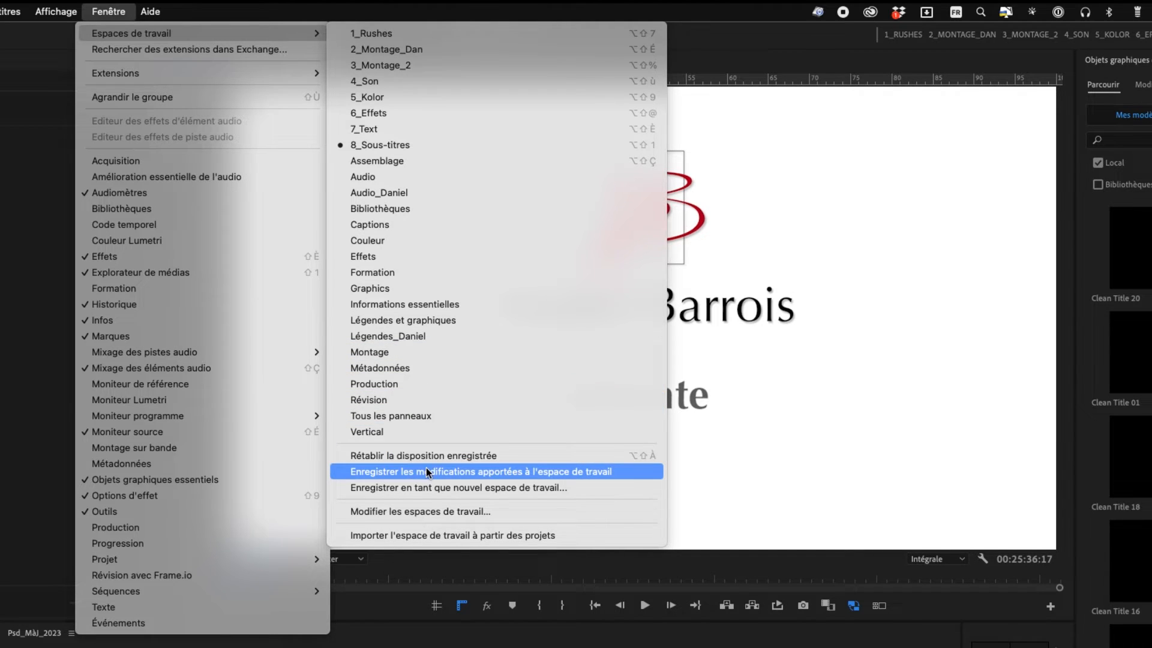
pyautogui.click(153, 12)
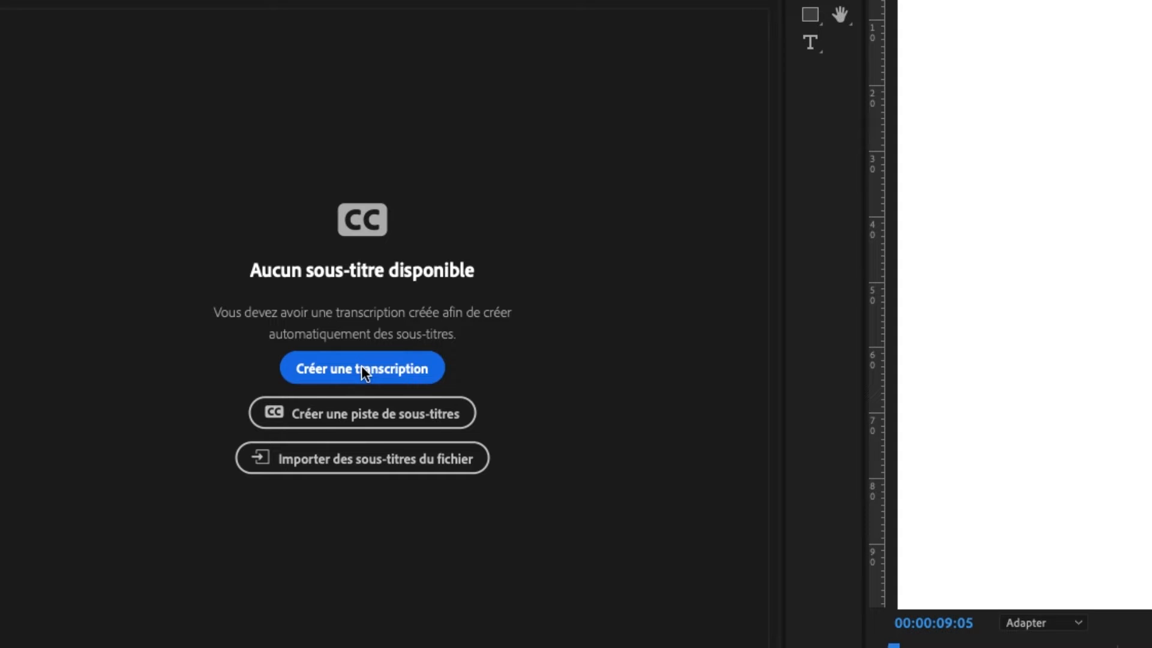
# - Transcribe the sequence in Français, separating speakers and analysing the audio of the Mixage track
pyautogui.click(364, 370)
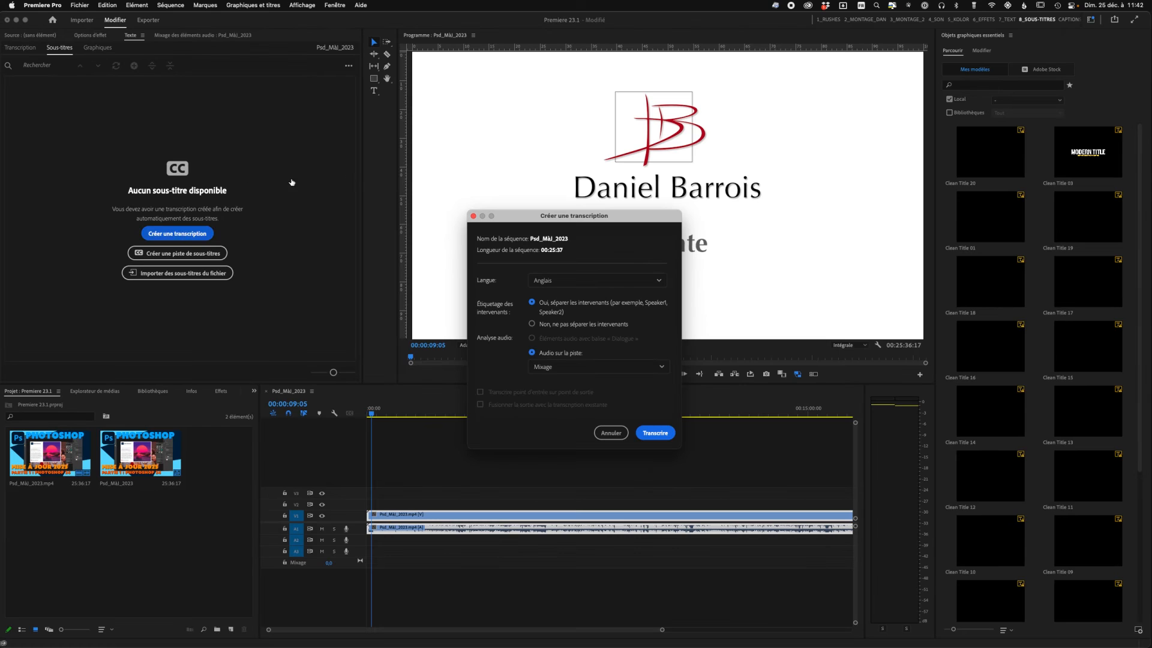
pyautogui.click(576, 280)
pyautogui.scroll(-5, 577, 301)
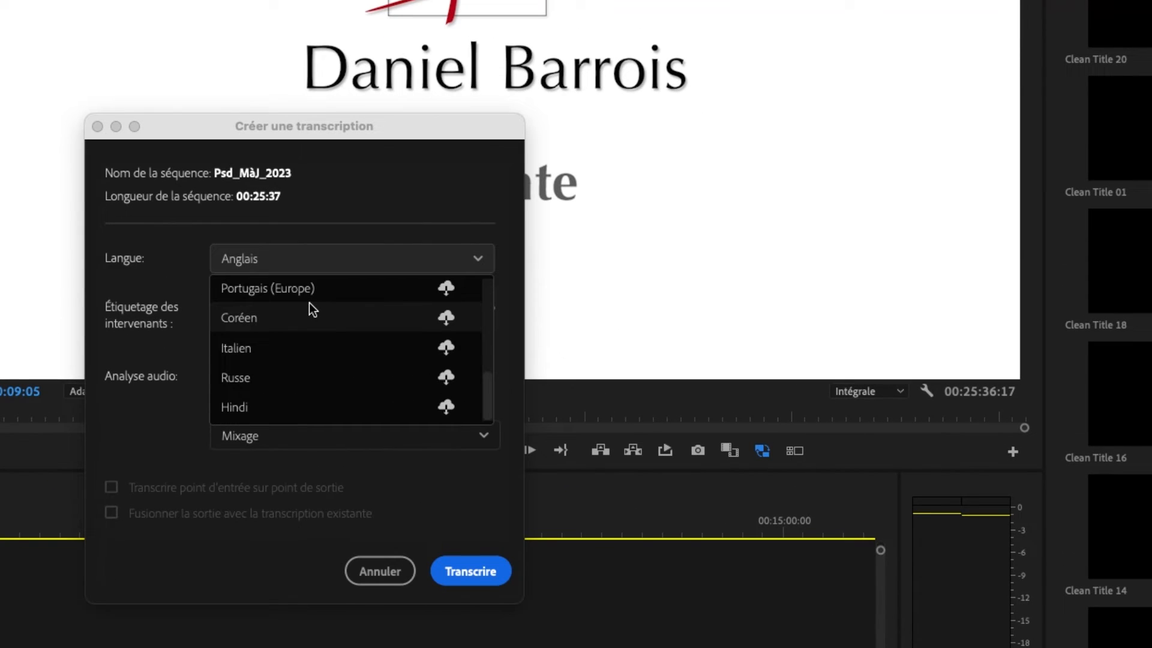
pyautogui.scroll(3, 308, 303)
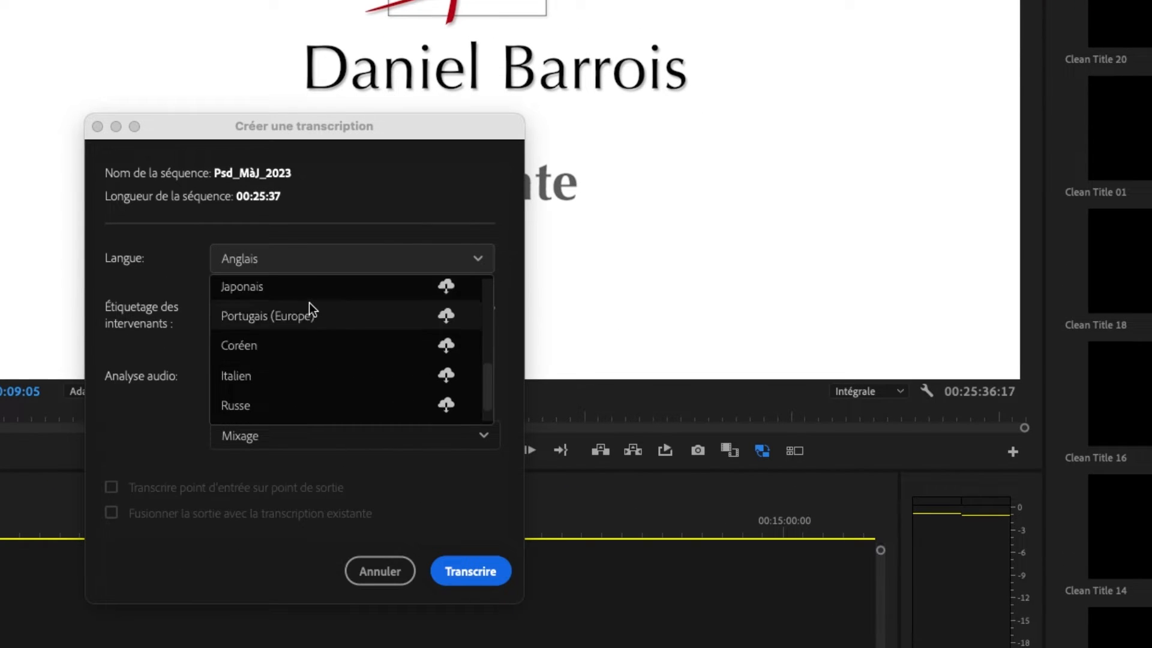
pyautogui.click(315, 321)
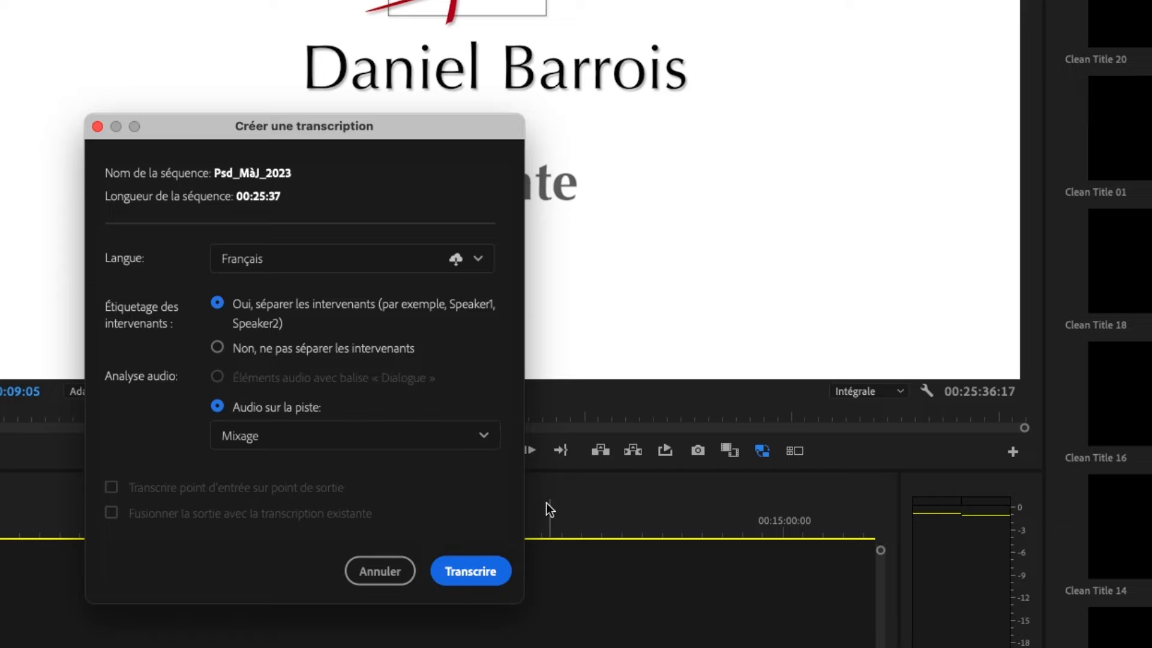
pyautogui.click(481, 573)
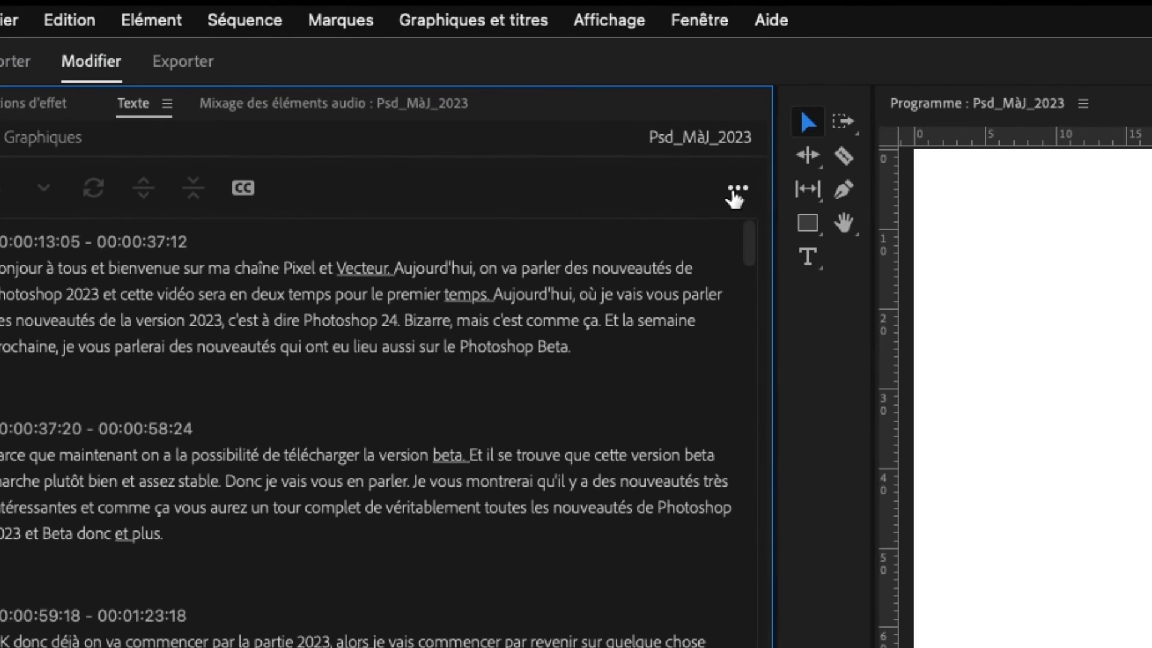
# - Create captions from the transcript using the default subtitle preset, no style, 42 characters maximum, 3 seconds minimum and double lines
pyautogui.click(539, 126)
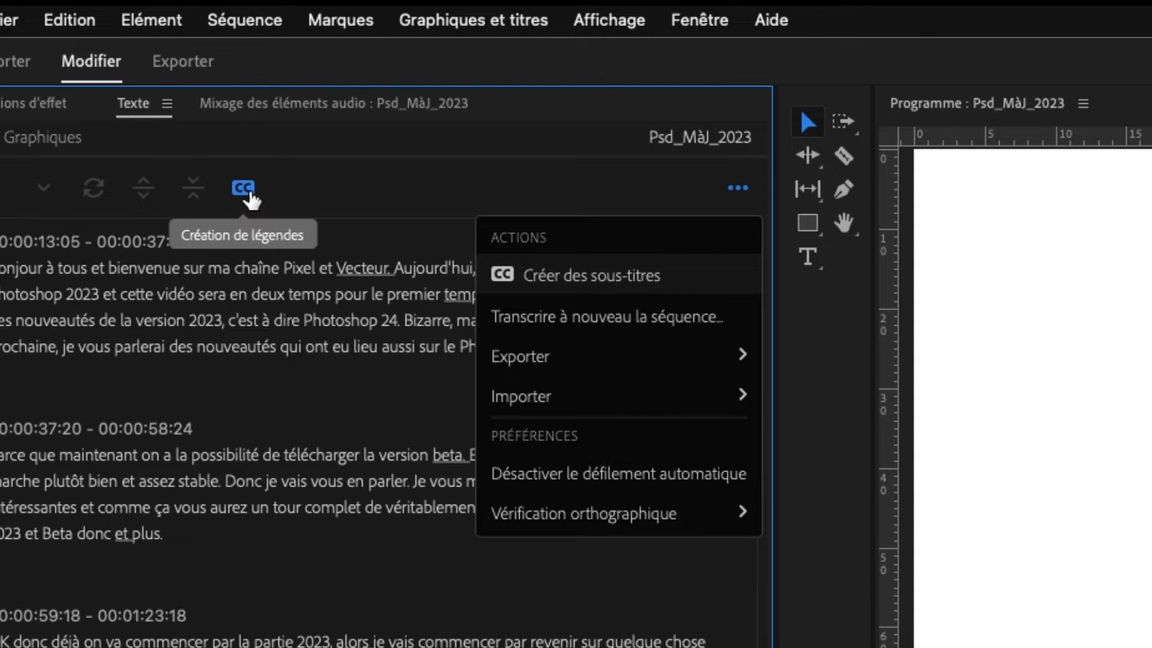
pyautogui.click(586, 280)
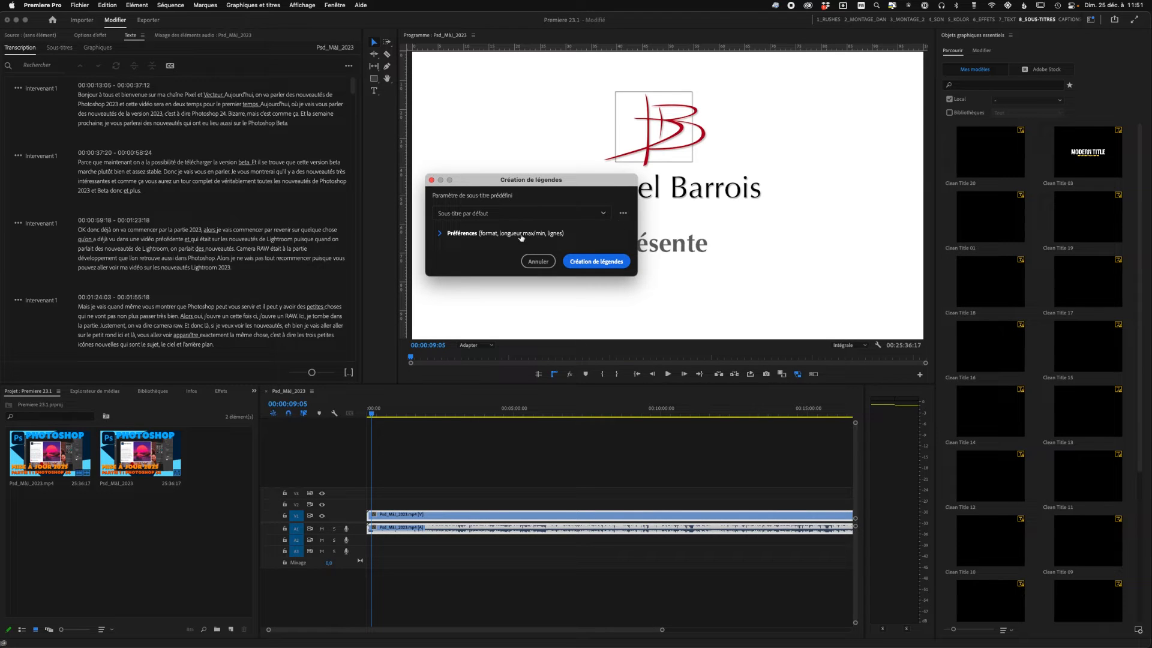
pyautogui.click(440, 234)
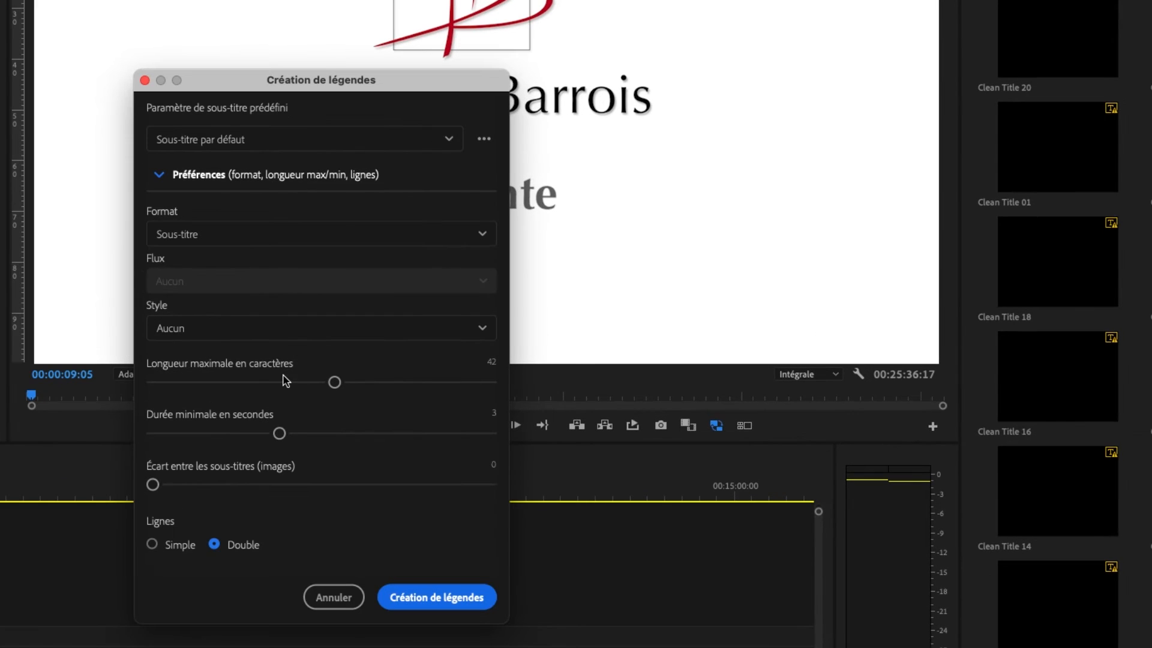
pyautogui.click(278, 327)
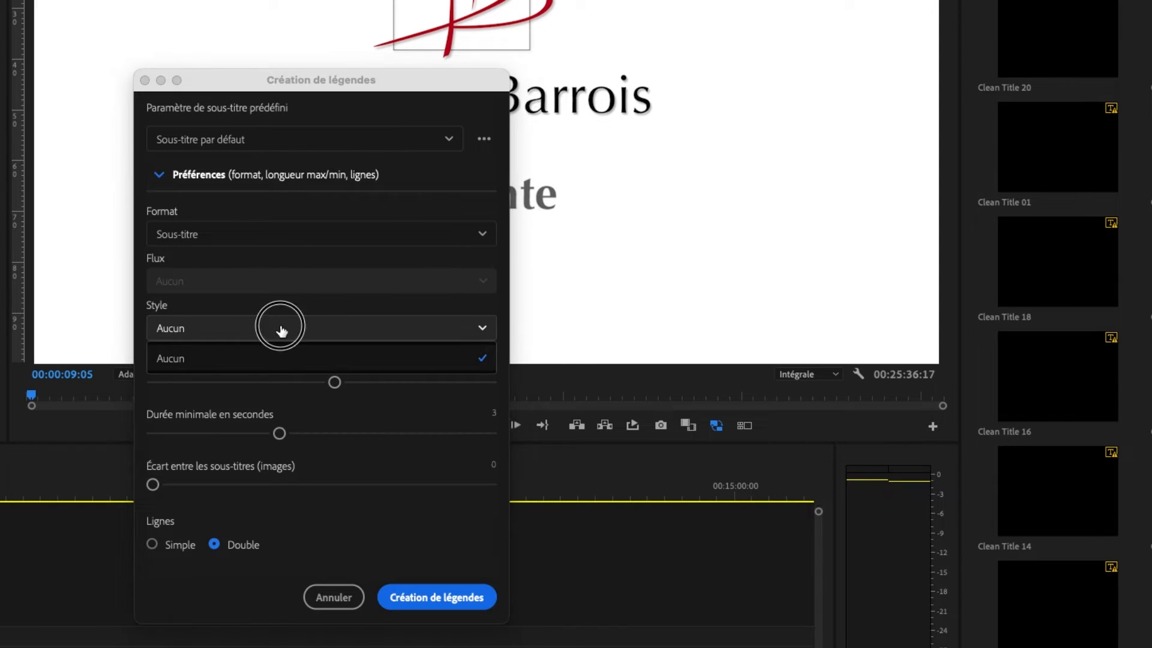
pyautogui.click(282, 331)
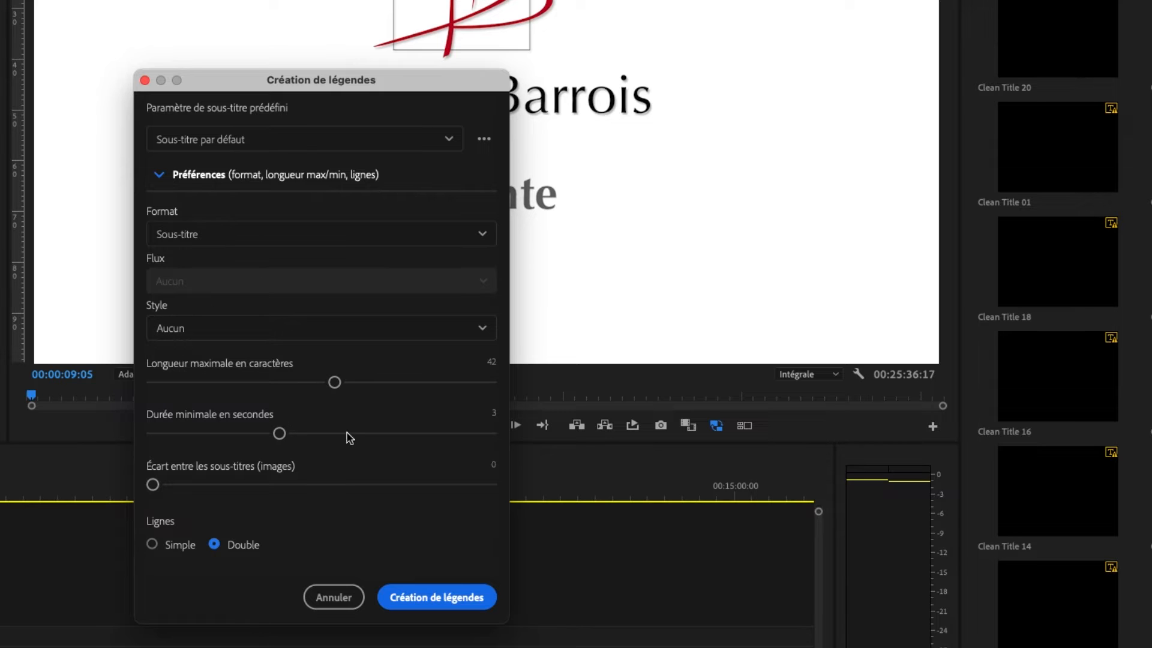
pyautogui.click(451, 598)
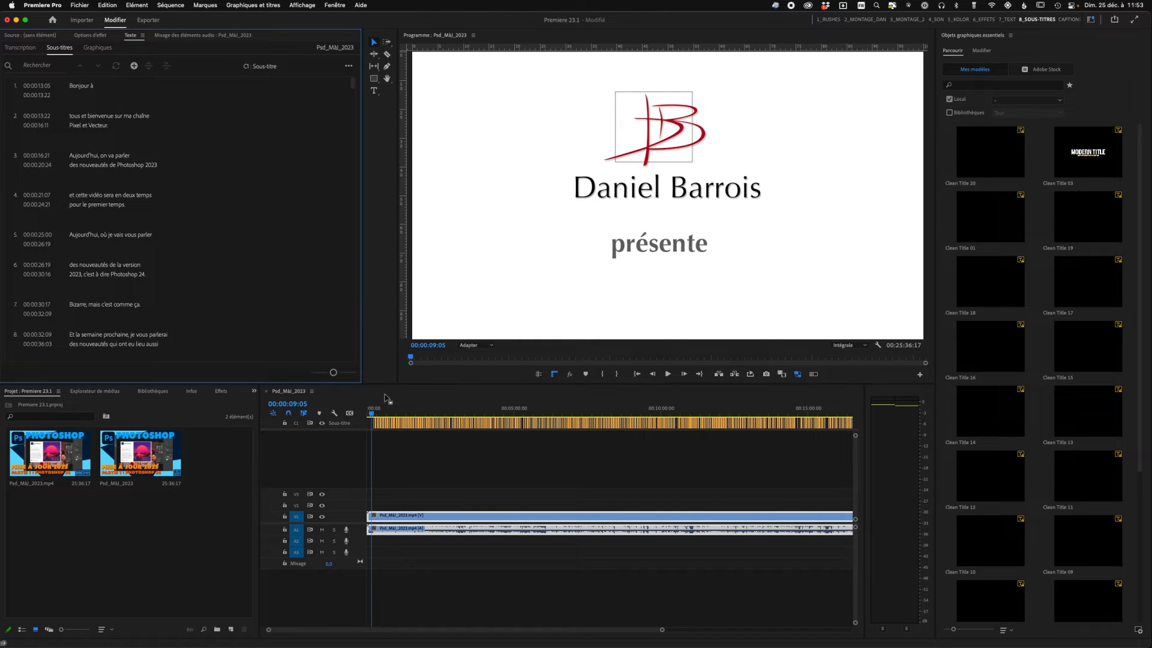
# - Play the sequence from about 00:00:19 to preview the generated subtitles over the video
pyautogui.click(375, 411)
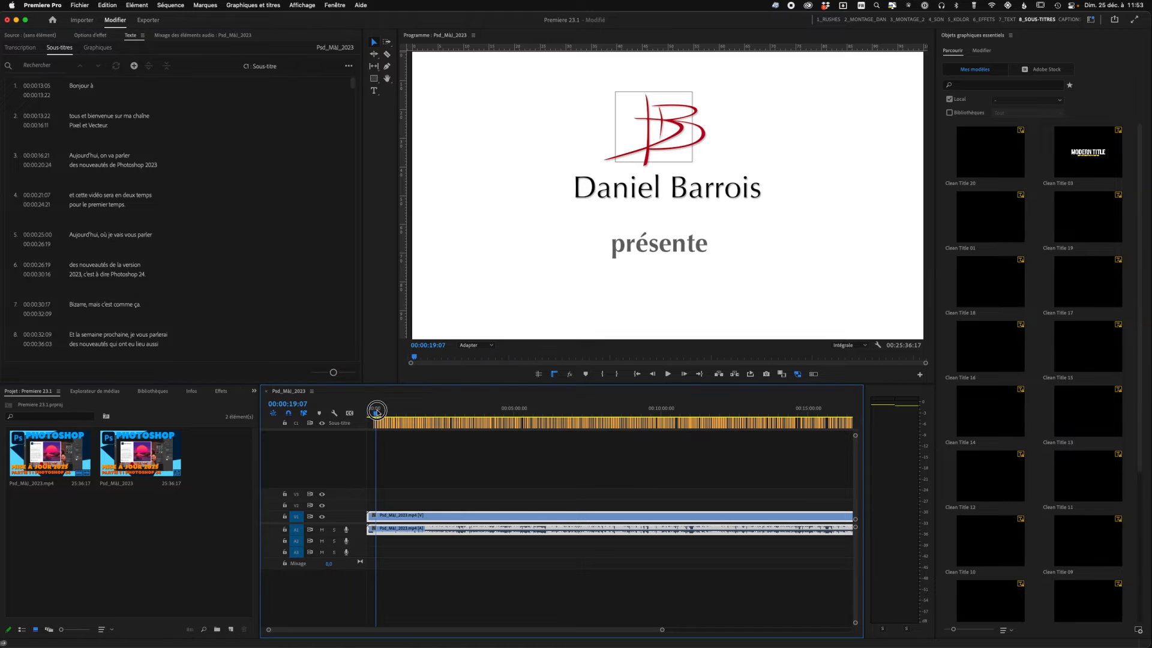
pyautogui.click(376, 412)
pyautogui.press('space')
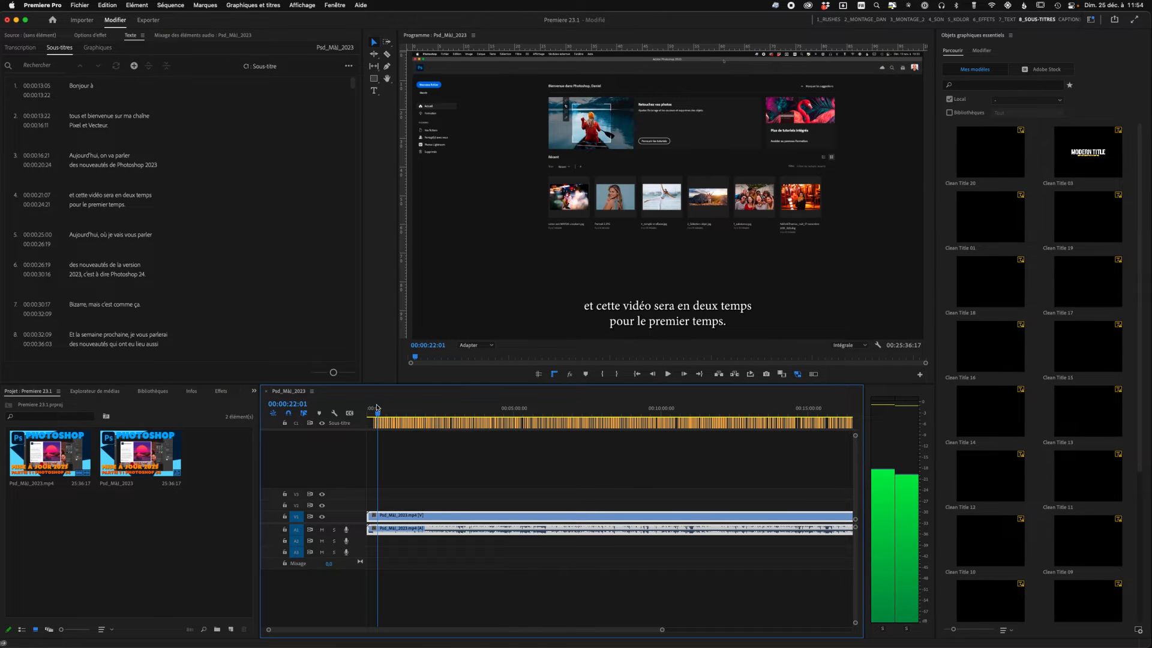
pyautogui.press('space')
pyautogui.press('space')
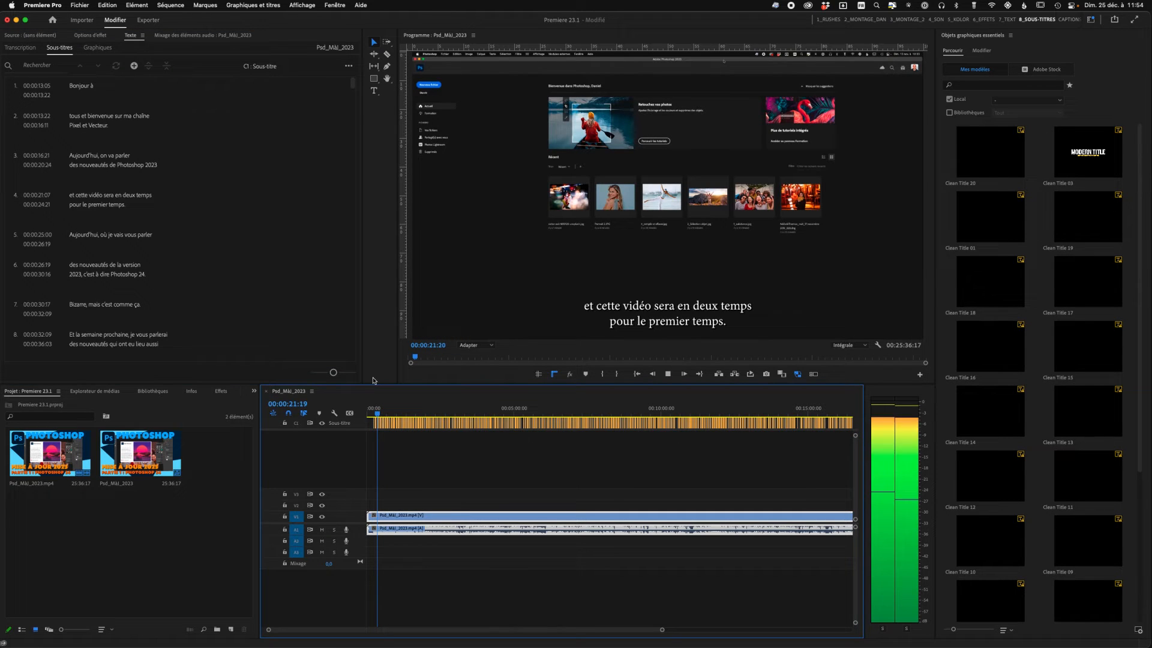
pyautogui.press('space')
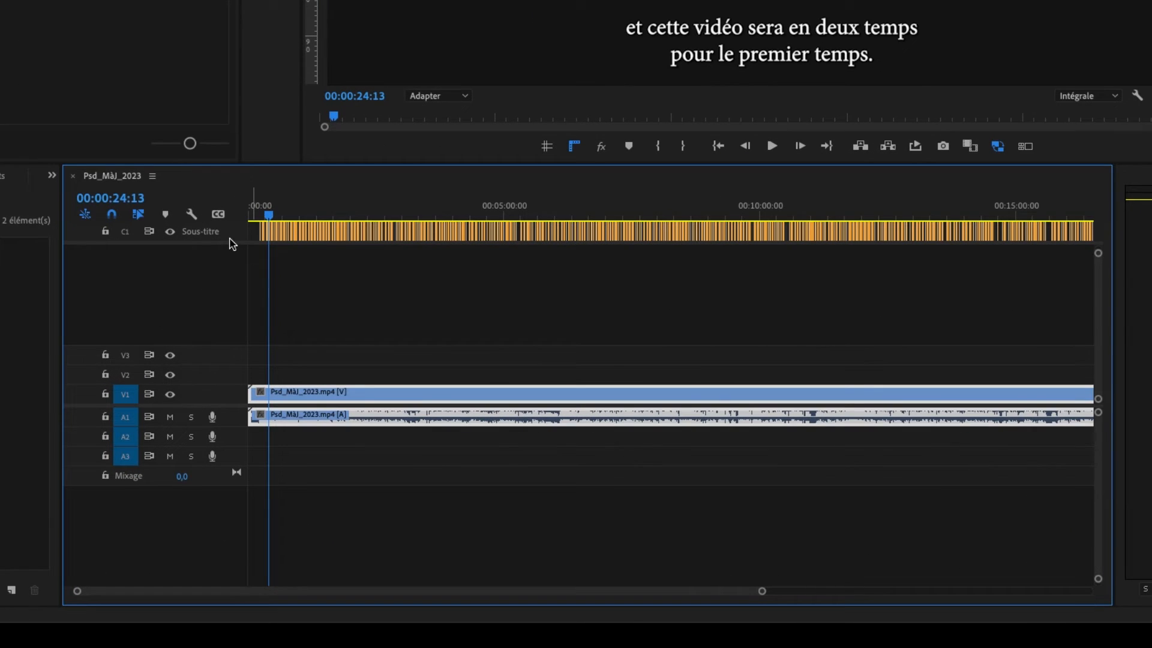
# - Move the playhead back near the first subtitles and replay the passage to check their appearance and timing
pyautogui.click(270, 215)
pyautogui.moveTo(270, 214); pyautogui.dragTo(259, 214)
pyautogui.press('space')
pyautogui.press('space')
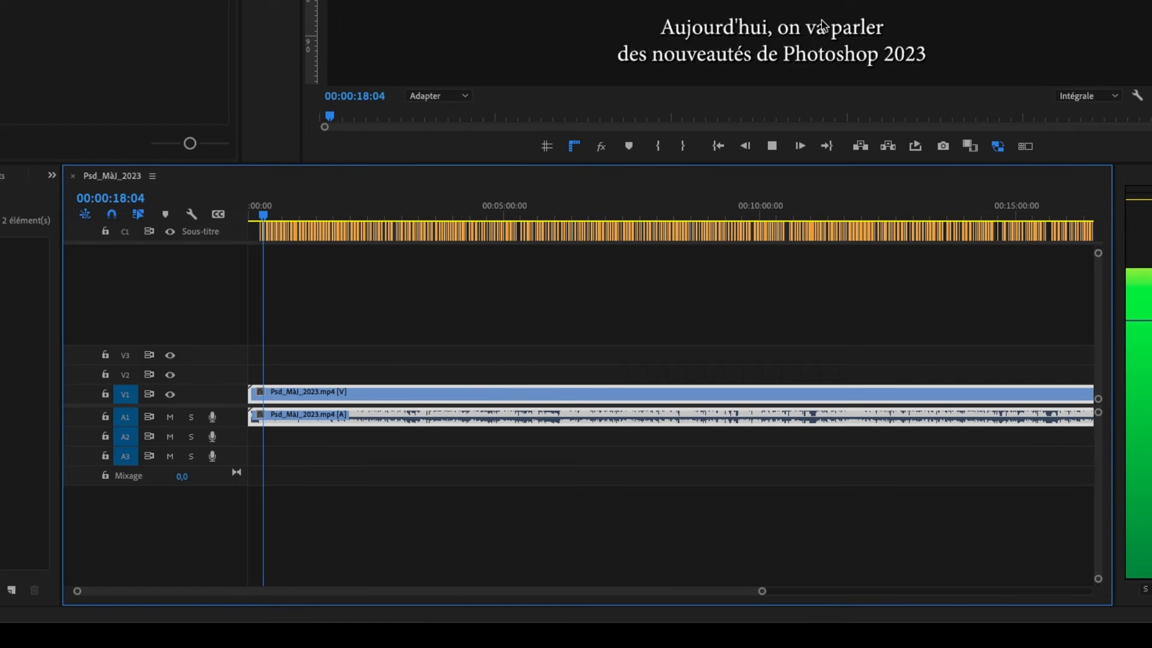
pyautogui.press('space')
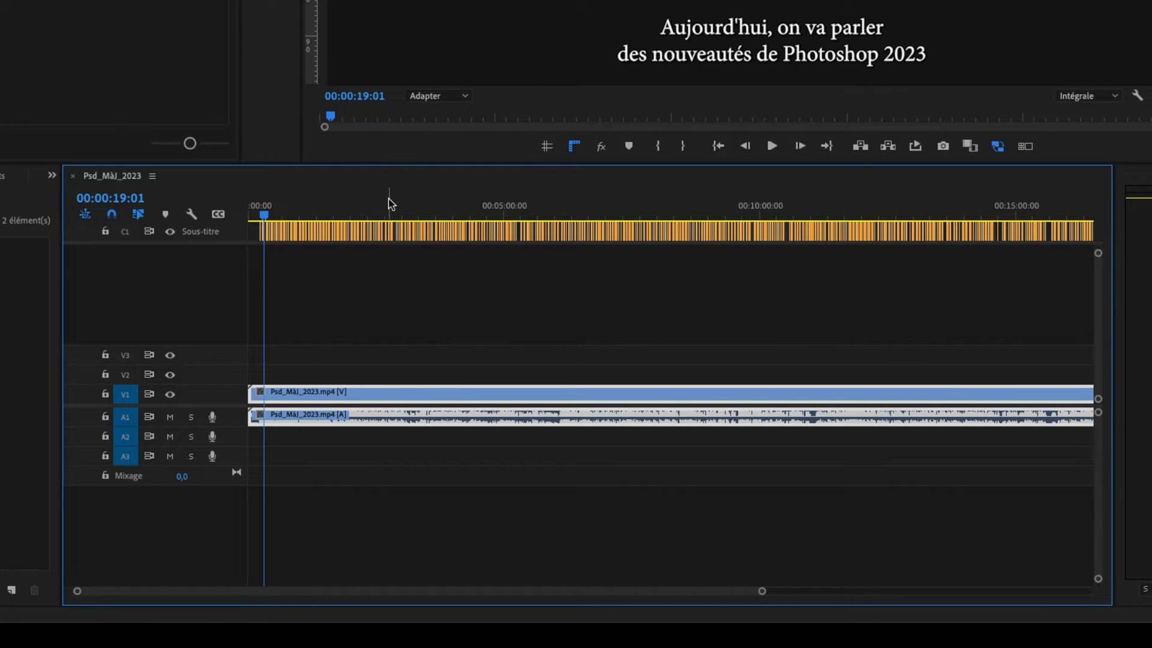
pyautogui.press('space')
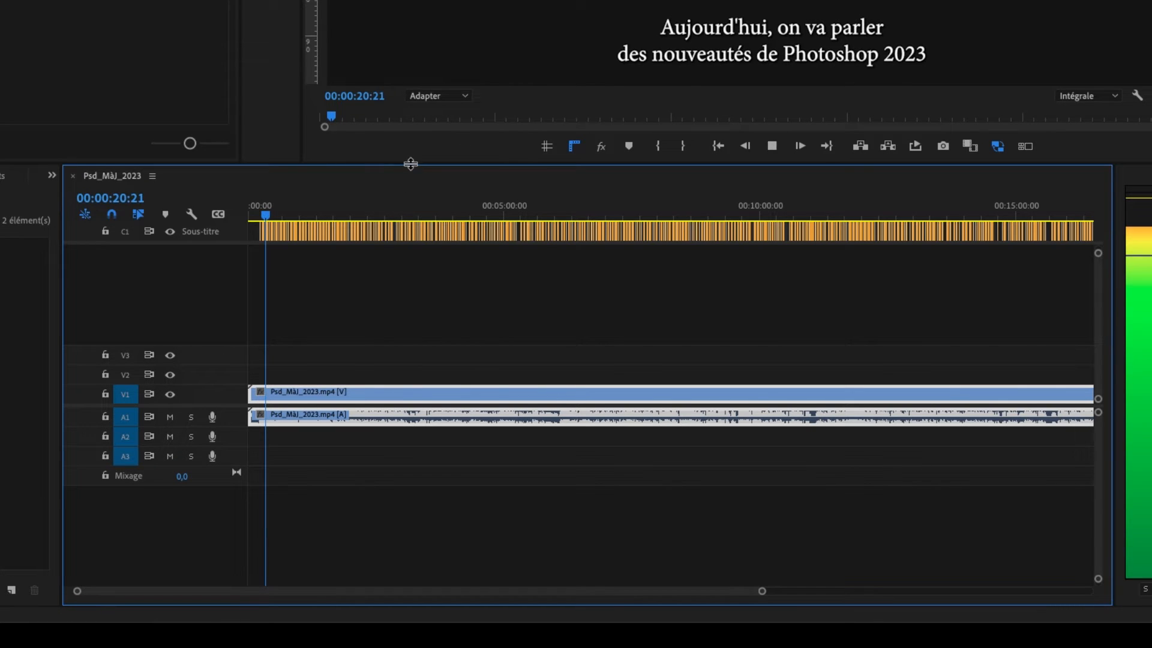
pyautogui.press('space')
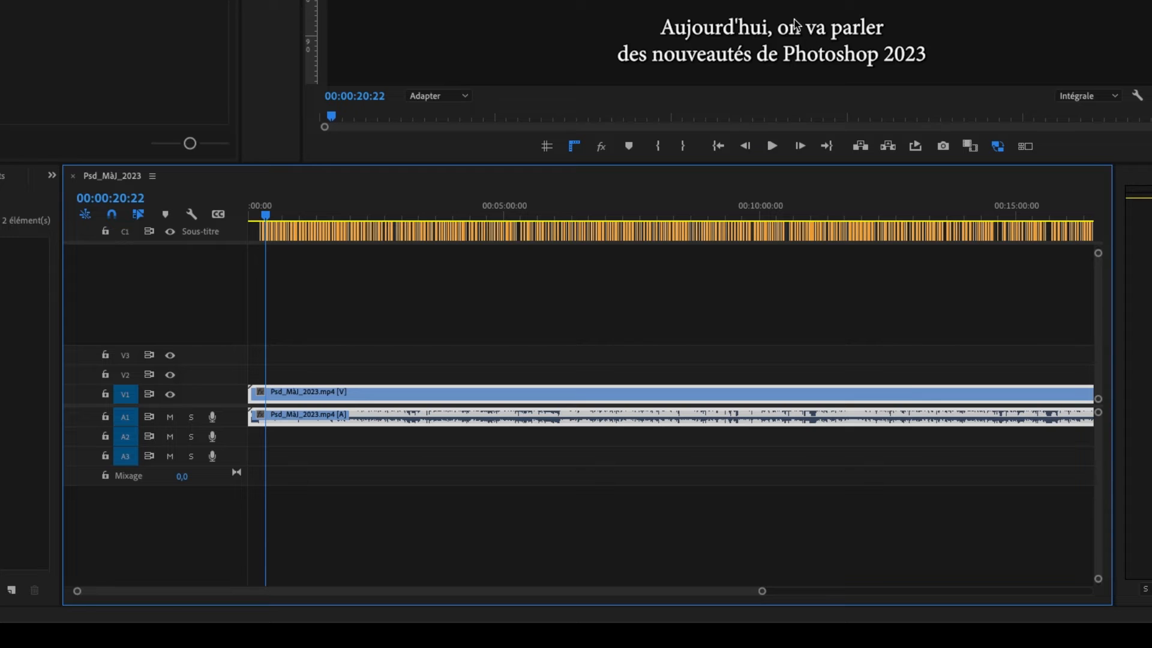
# - Add a second subtitle track to the sequence with the style set to Aucun
pyautogui.moveTo(760, 589); pyautogui.dragTo(547, 568)
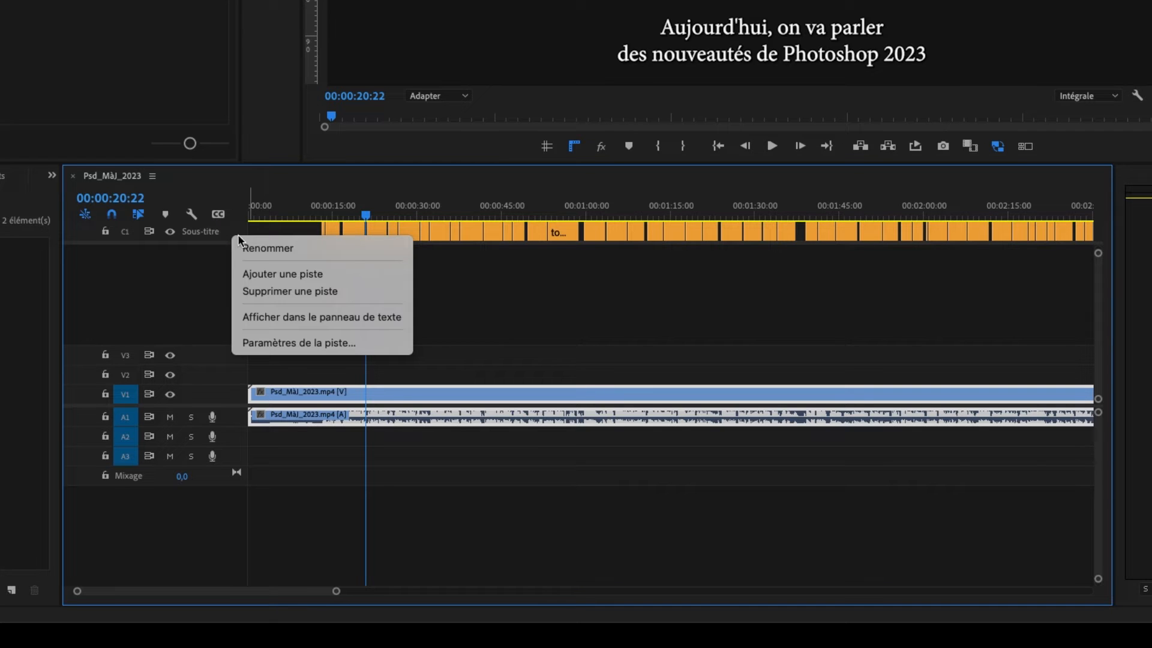
pyautogui.click(266, 274)
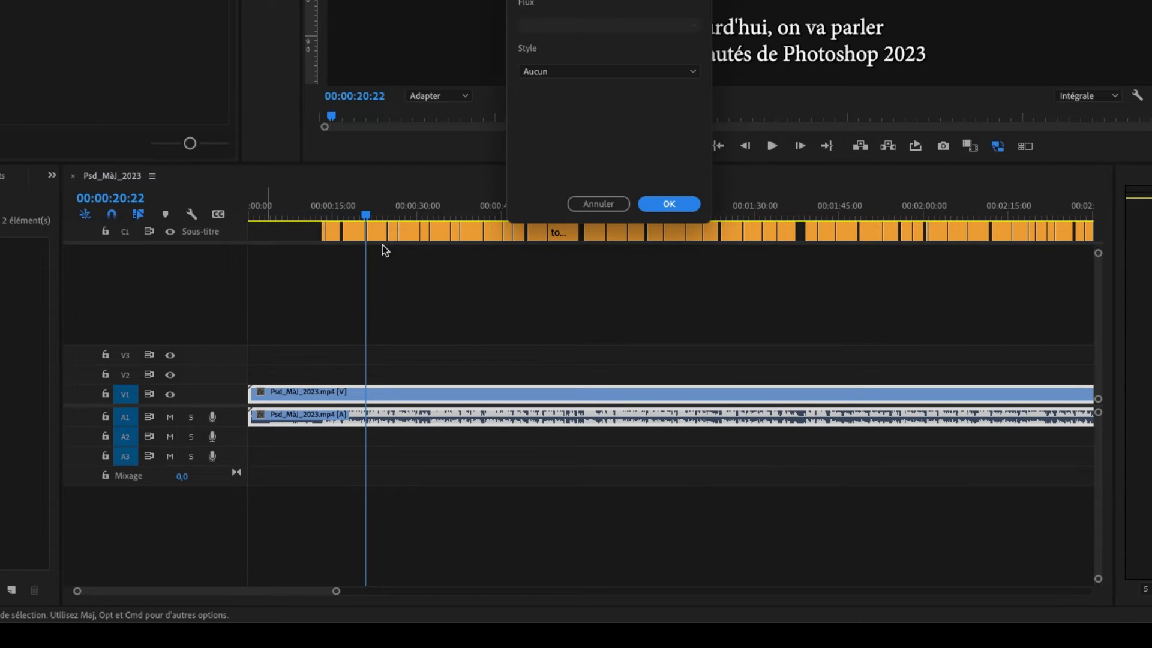
pyautogui.click(684, 203)
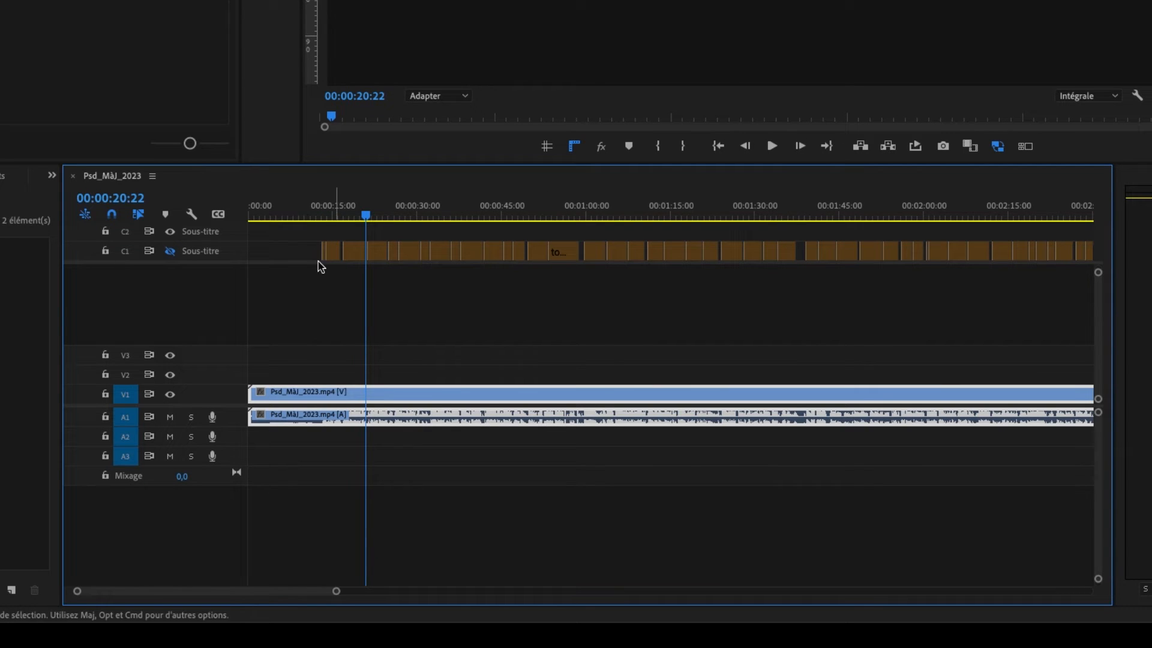
# - Duplicate all the subtitles of track C1 onto track C2 at the same time positions
pyautogui.click(171, 249)
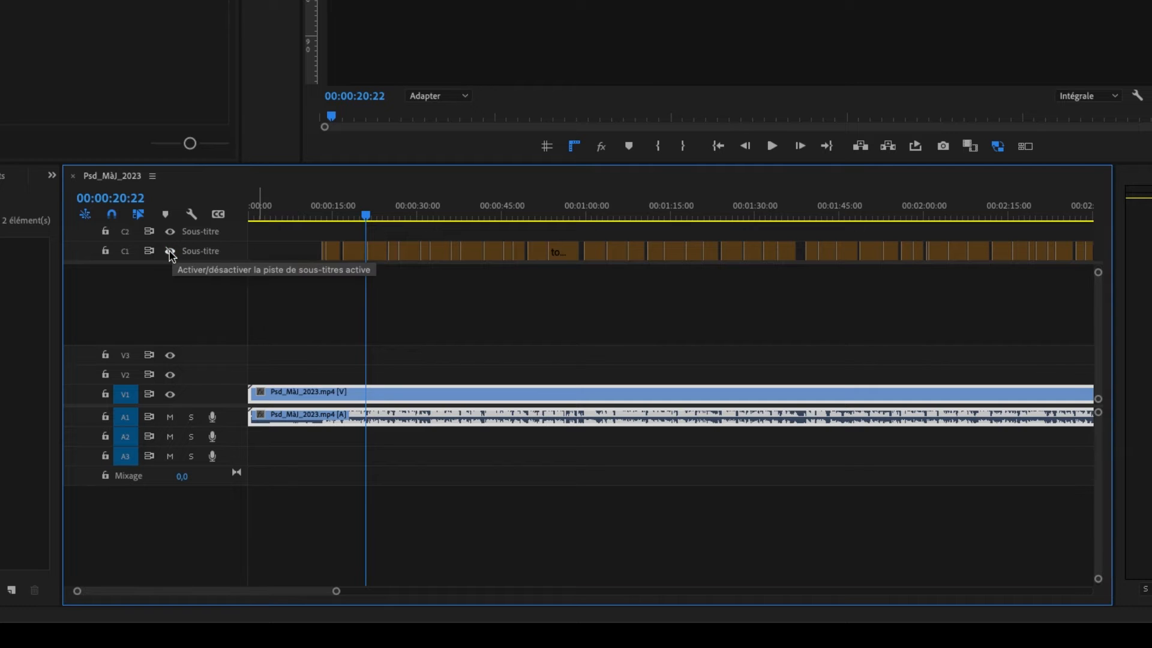
pyautogui.click(287, 254)
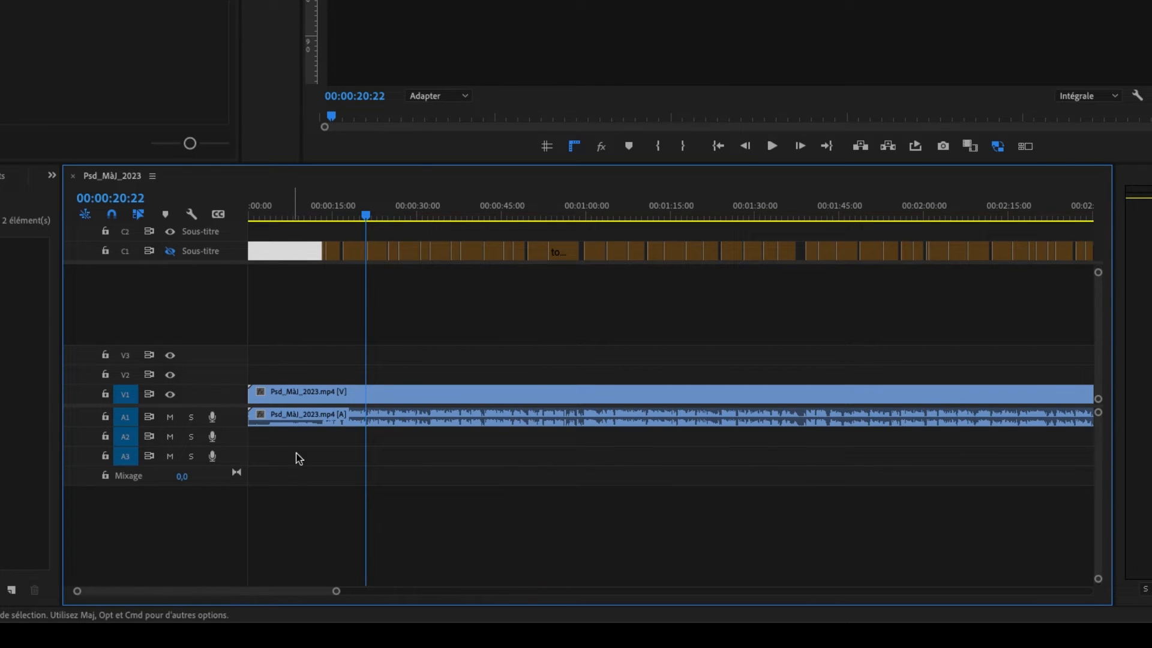
pyautogui.moveTo(336, 592); pyautogui.dragTo(1064, 520)
pyautogui.moveTo(989, 249); pyautogui.dragTo(236, 271)
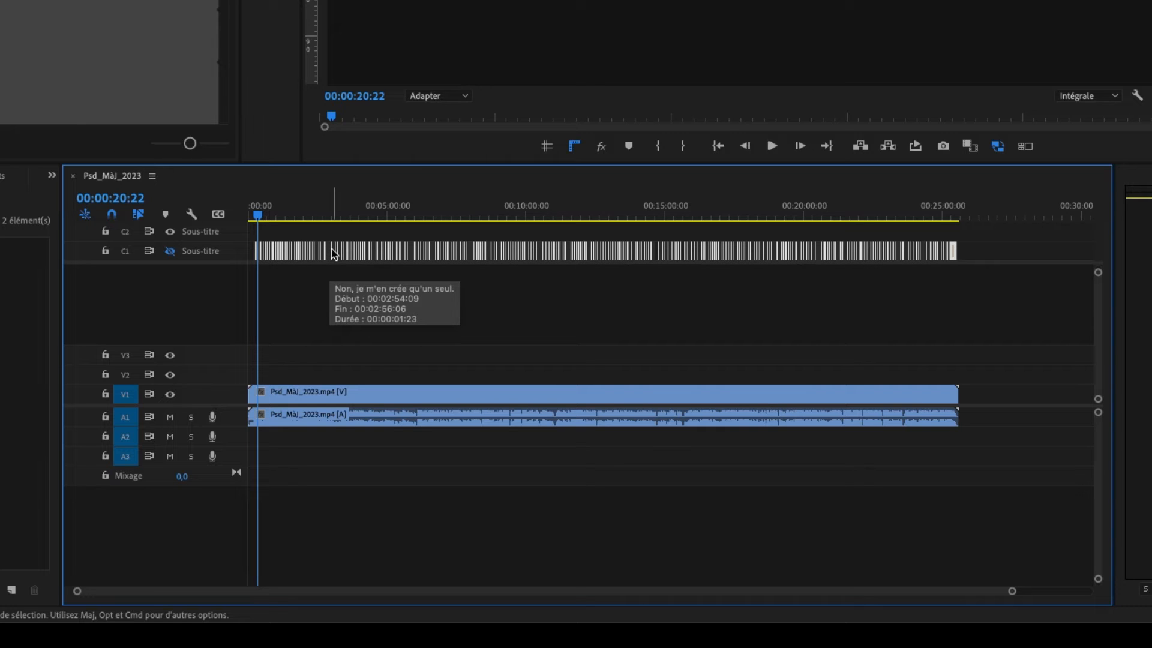
pyautogui.moveTo(378, 250); pyautogui.dragTo(355, 247)
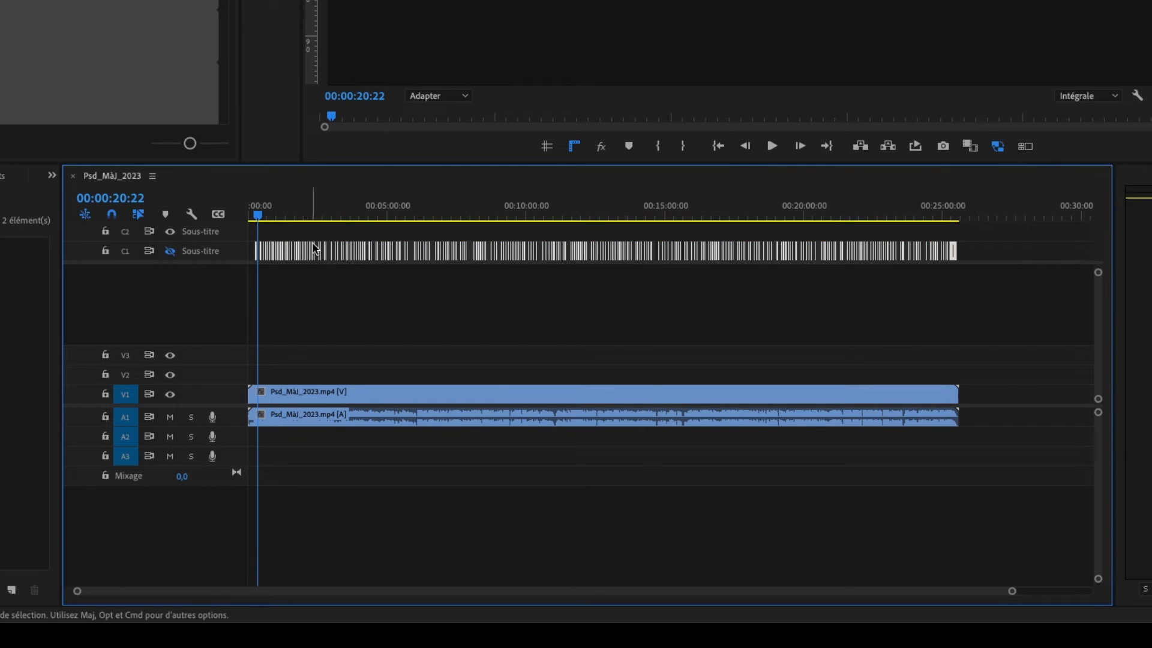
pyautogui.moveTo(327, 255); pyautogui.dragTo(258, 337)
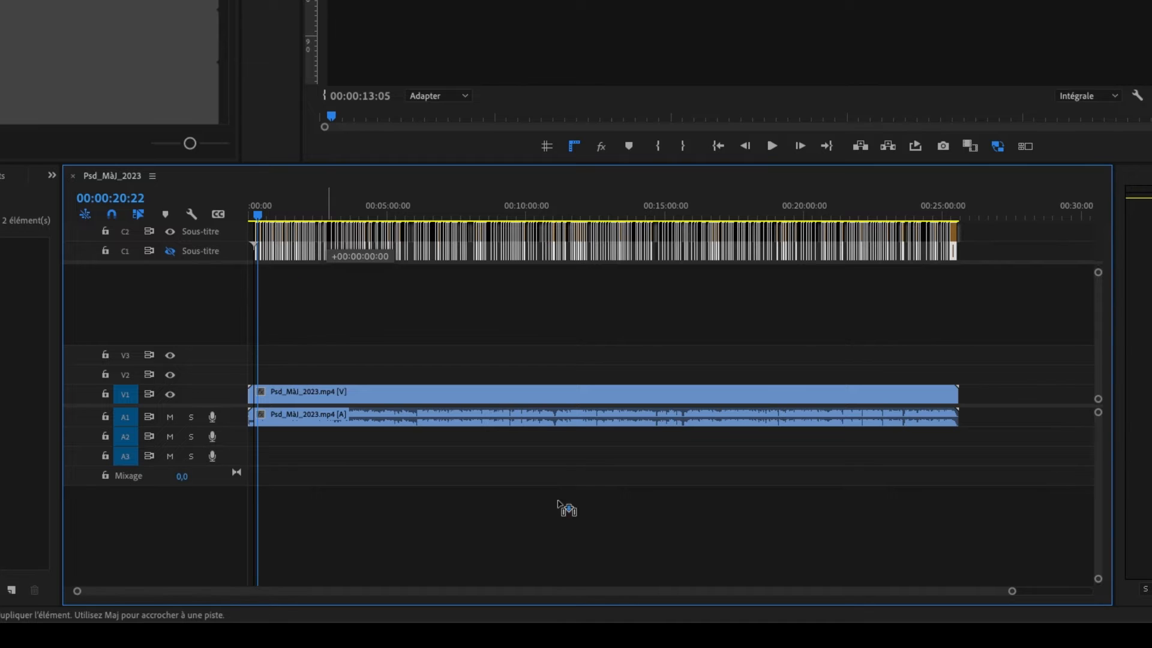
pyautogui.moveTo(1011, 592); pyautogui.dragTo(630, 590)
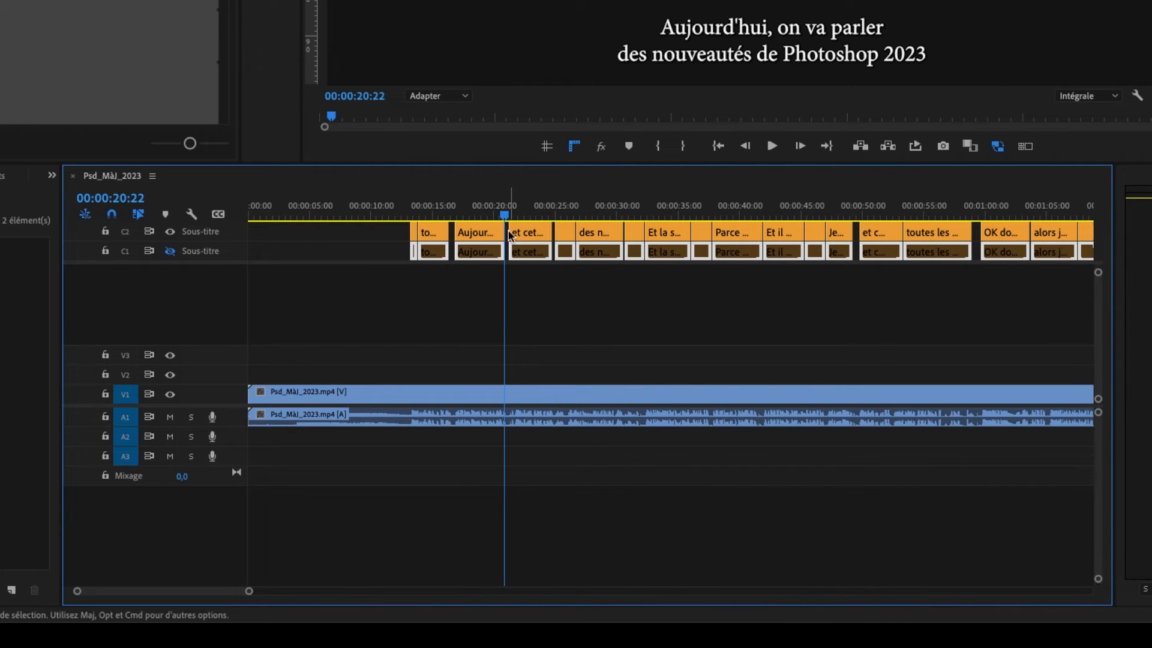
pyautogui.click(170, 251)
# - Select all the subtitles on track C2 and upgrade them from captions to graphics
pyautogui.moveTo(368, 231); pyautogui.dragTo(598, 226)
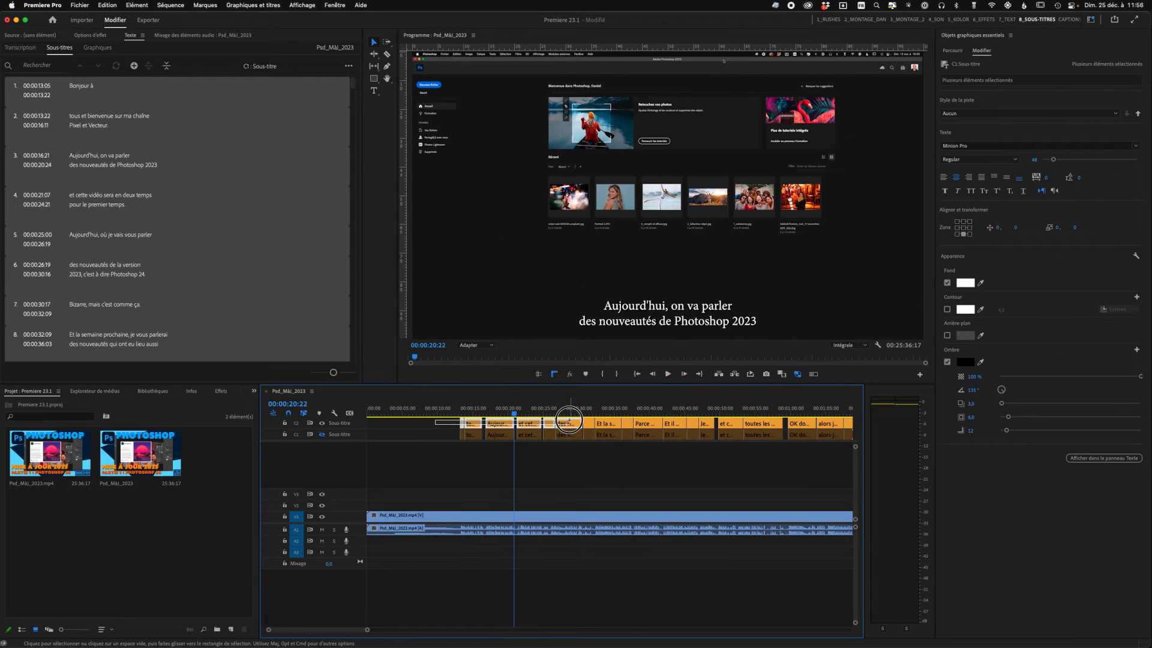
pyautogui.moveTo(569, 420); pyautogui.dragTo(880, 384)
pyautogui.moveTo(390, 631); pyautogui.dragTo(792, 611)
pyautogui.moveTo(806, 425); pyautogui.dragTo(349, 413)
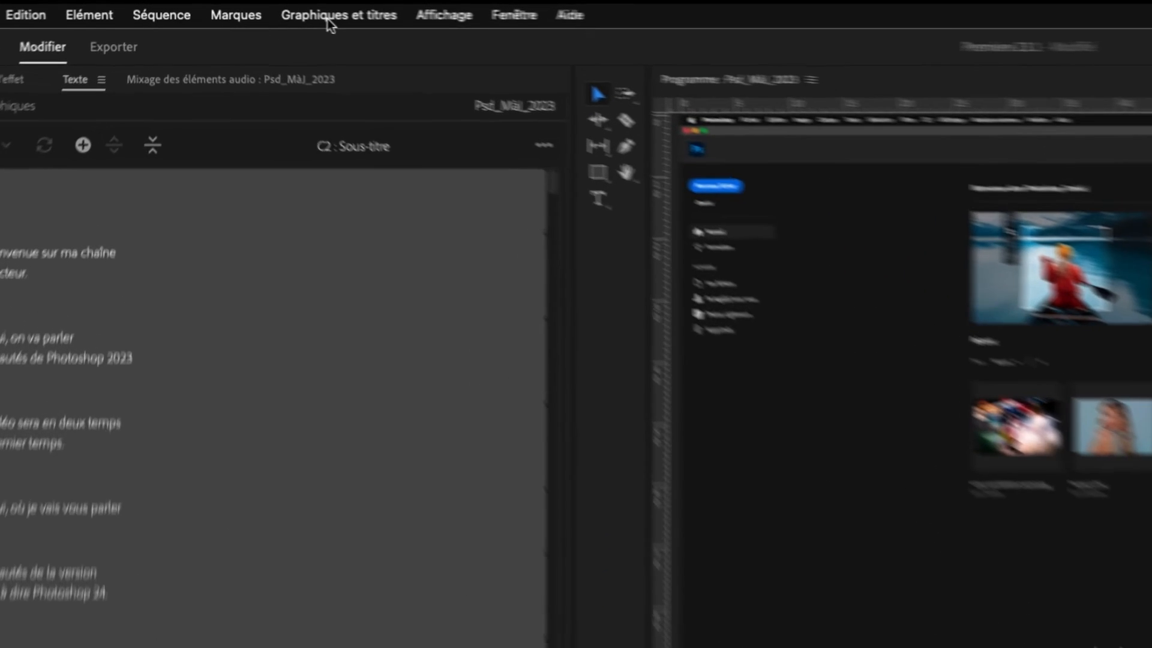
pyautogui.click(250, 6)
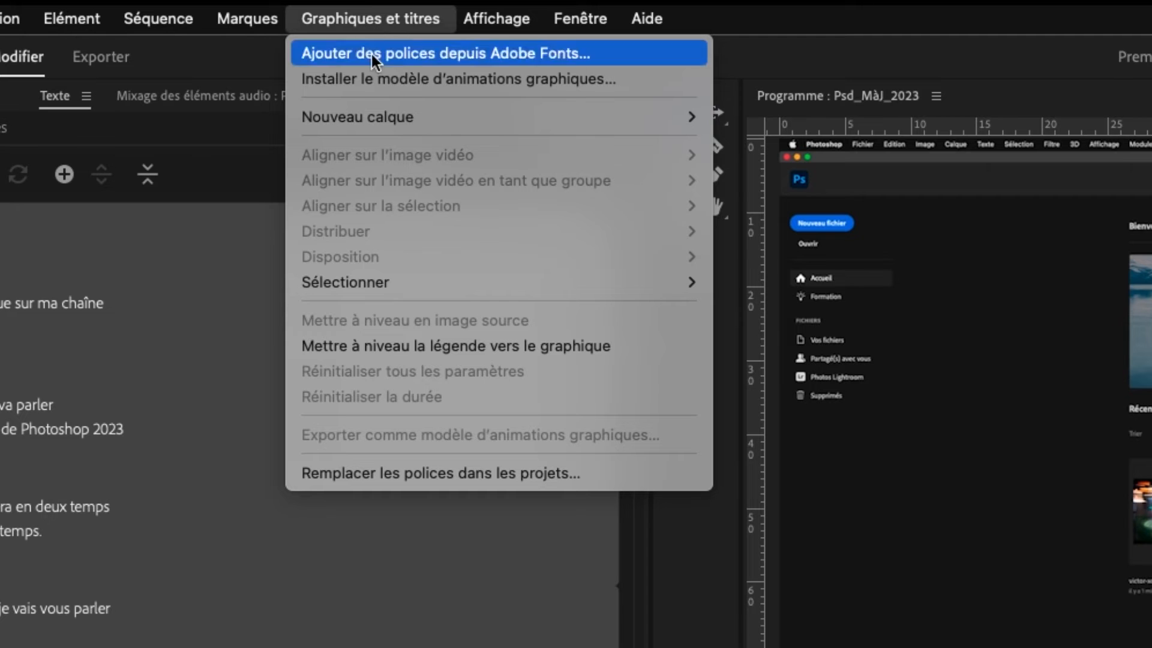
pyautogui.click(388, 345)
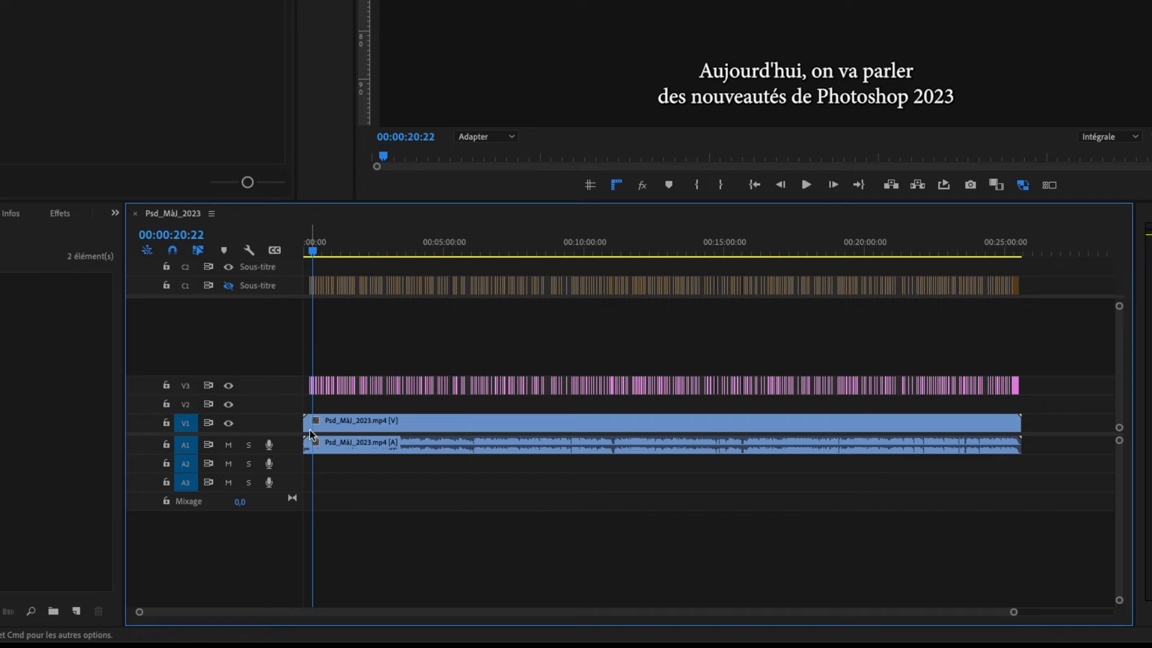
# - Apply the Fondu enchaîné video transition to the start of the V3 subtitle graphic beginning "et cette vidéo sera en deux temps"
pyautogui.moveTo(1013, 612); pyautogui.dragTo(624, 612)
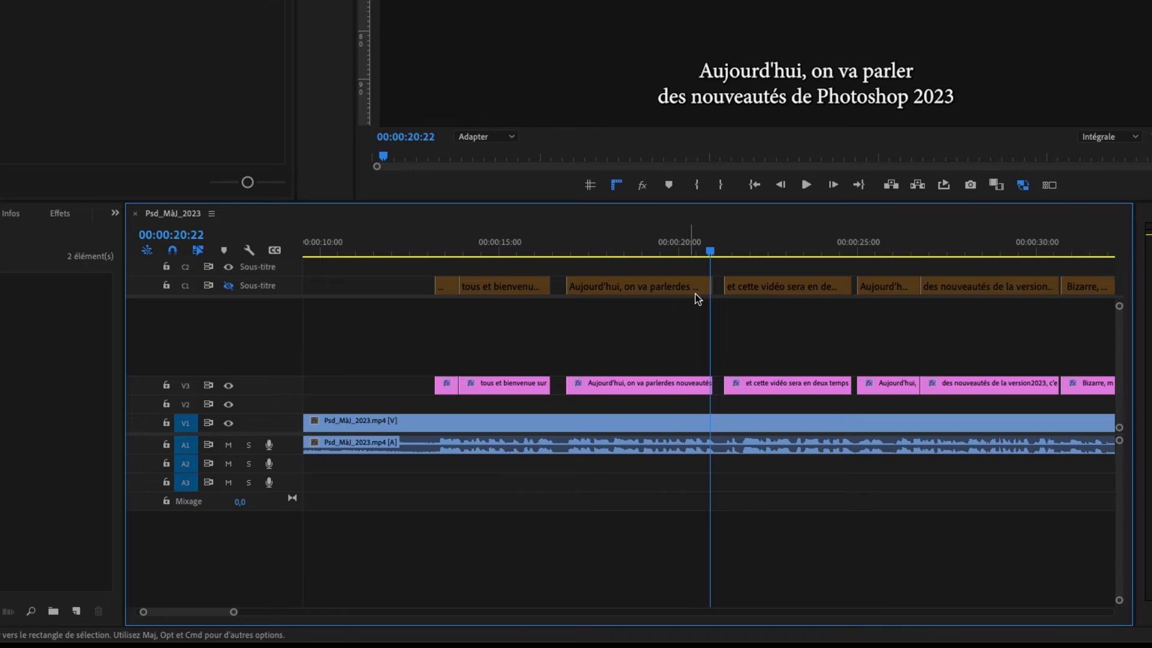
pyautogui.moveTo(705, 252)
pyautogui.mouseDown()
pyautogui.moveTo(576, 265)
pyautogui.moveTo(731, 262)
pyautogui.moveTo(719, 257)
pyautogui.mouseUp()
pyautogui.click(781, 390)
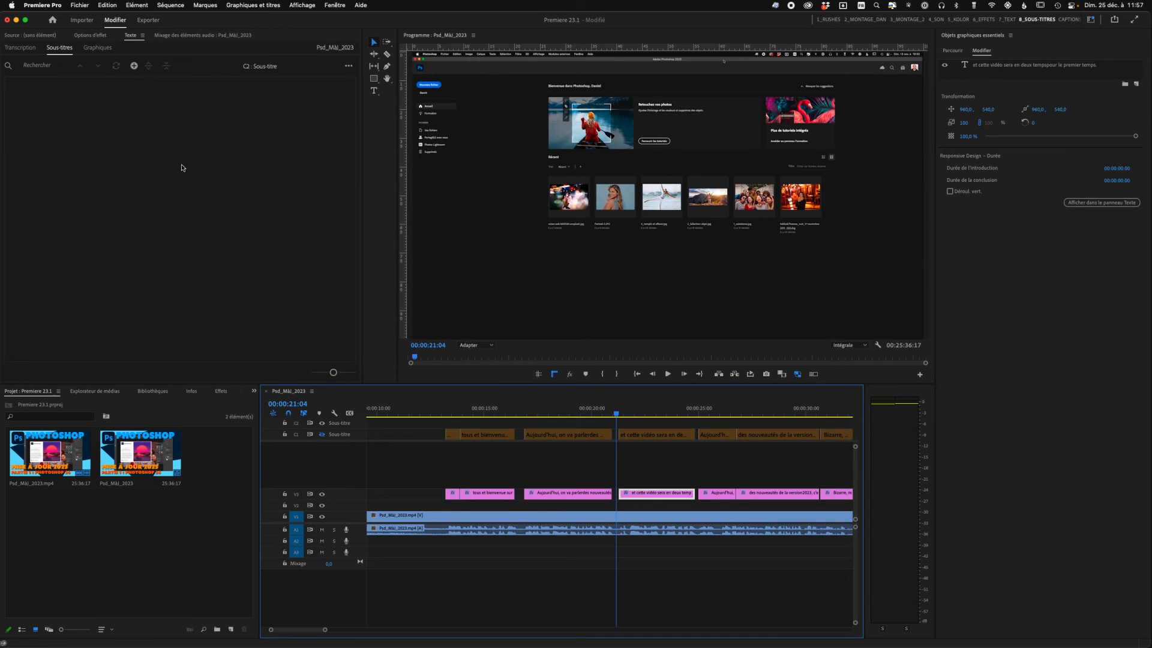
pyautogui.click(219, 395)
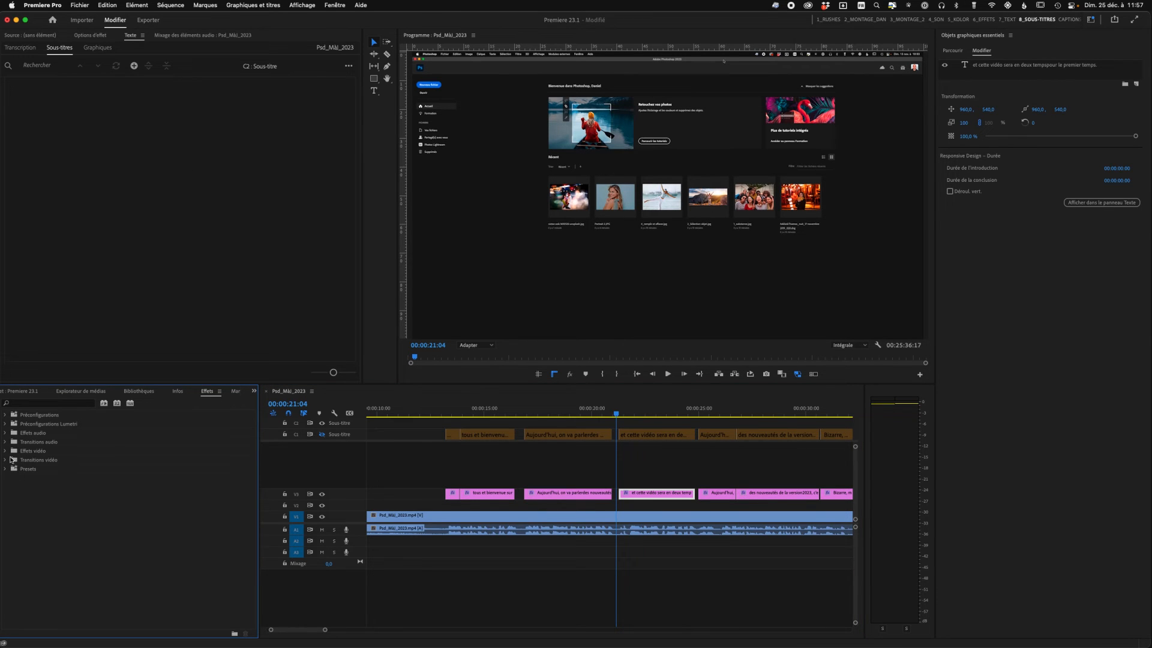
pyautogui.click(5, 459)
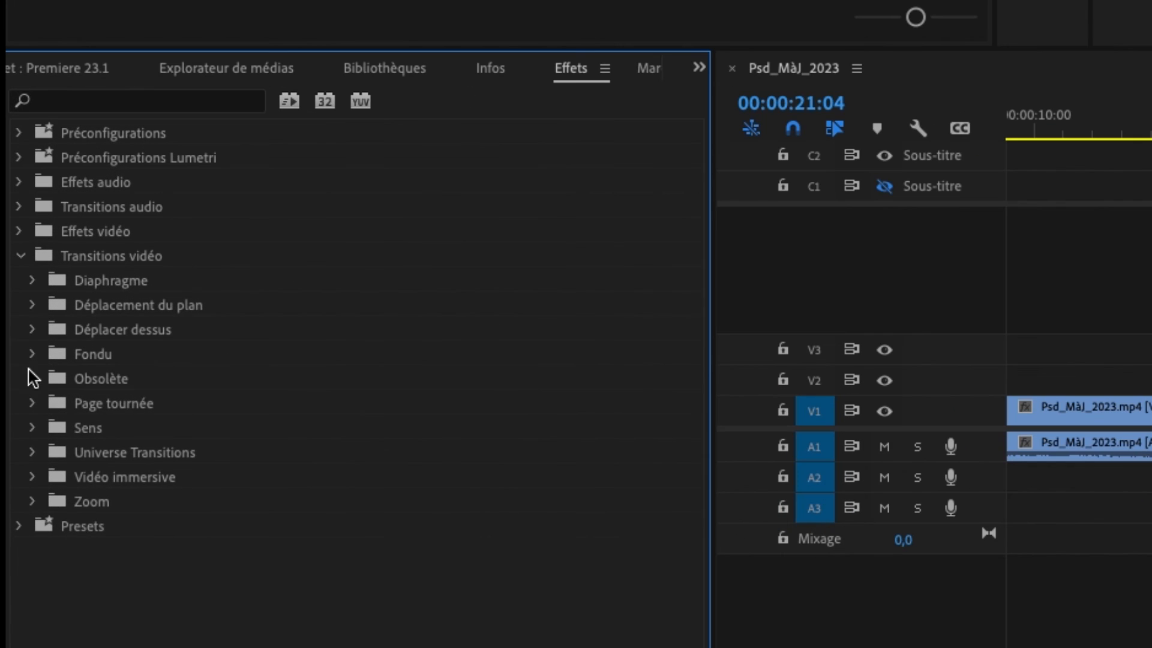
pyautogui.click(9, 495)
pyautogui.click(74, 478)
pyautogui.moveTo(75, 478); pyautogui.dragTo(620, 491)
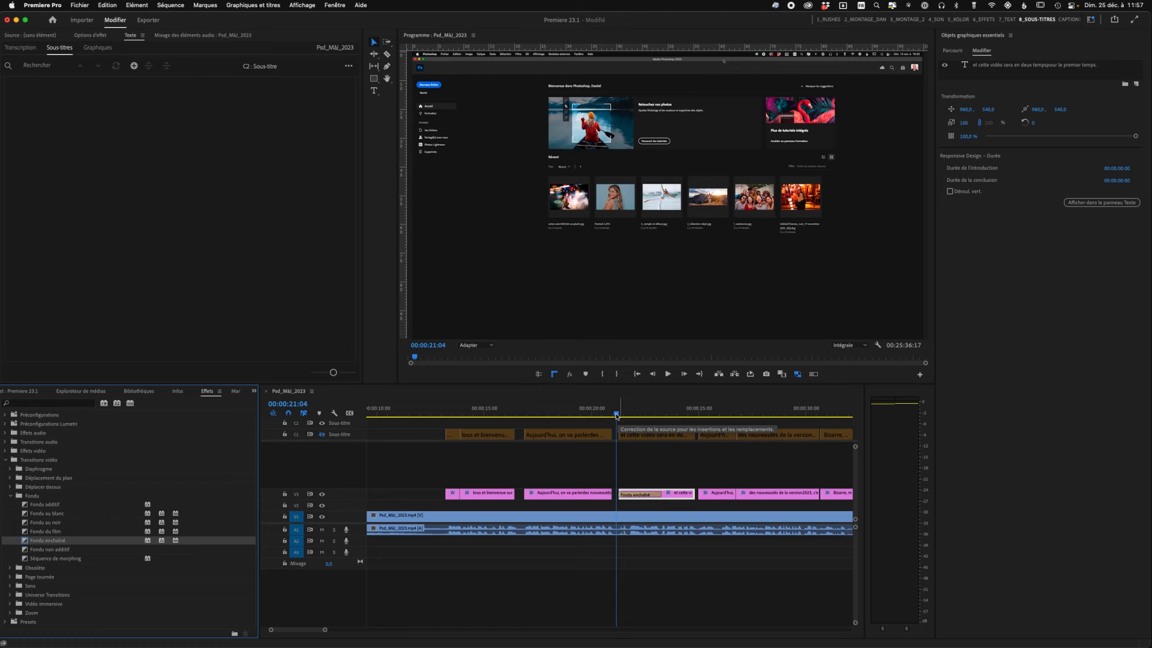
# - Play the start of the "et cette vidéo sera en deux temps" graphic to check its fade-in
pyautogui.click(613, 418)
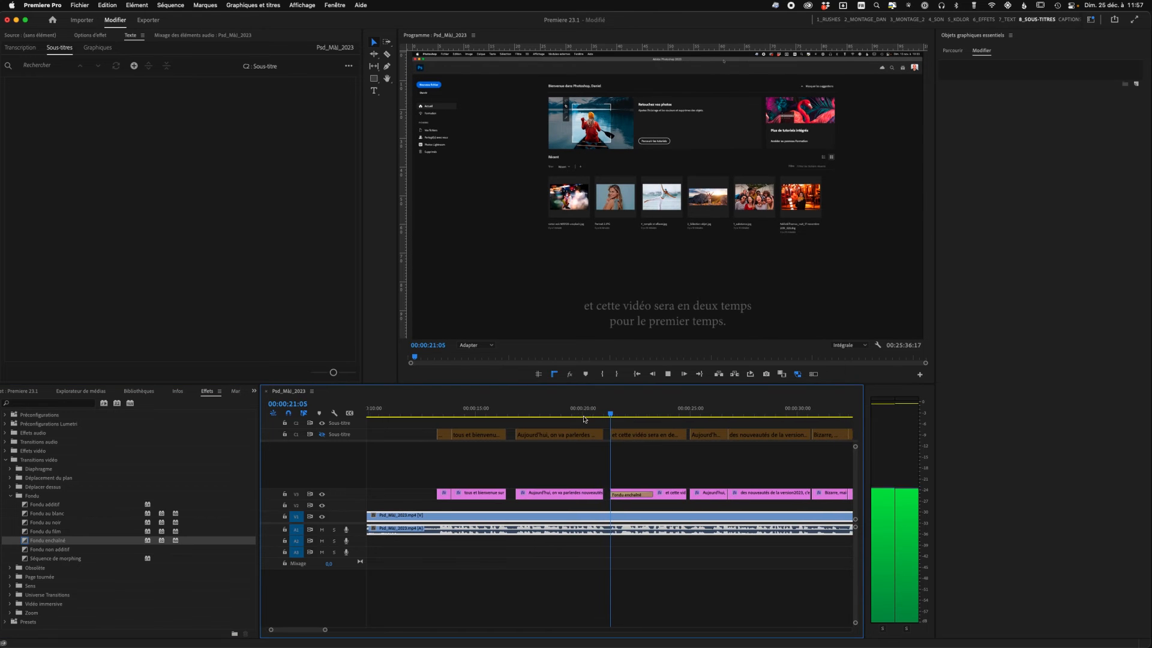
pyautogui.press('space')
pyautogui.moveTo(610, 414)
pyautogui.mouseDown()
pyautogui.moveTo(581, 420)
pyautogui.moveTo(614, 416)
pyautogui.mouseUp()
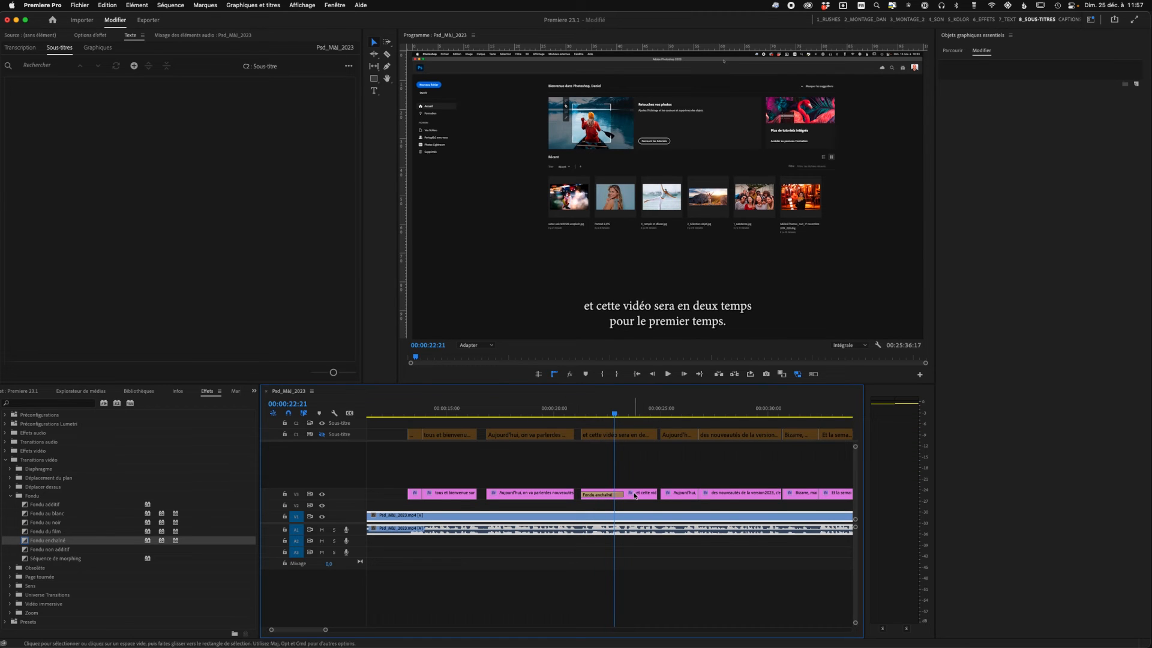
# - Enable Position keyframing at 00:00:25:00 on the "Aujourd'hui, où je vais vous parler" graphic, with a starting position of about 941, 632 below the frame
pyautogui.moveTo(635, 415); pyautogui.dragTo(666, 417)
pyautogui.click(679, 493)
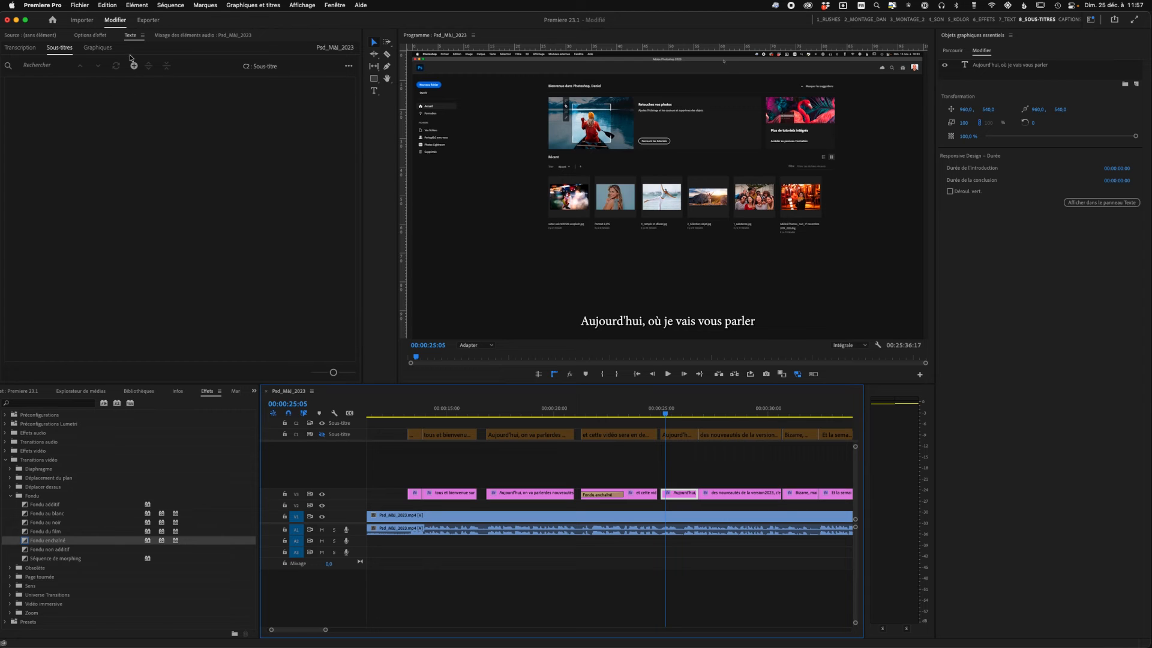
pyautogui.click(97, 36)
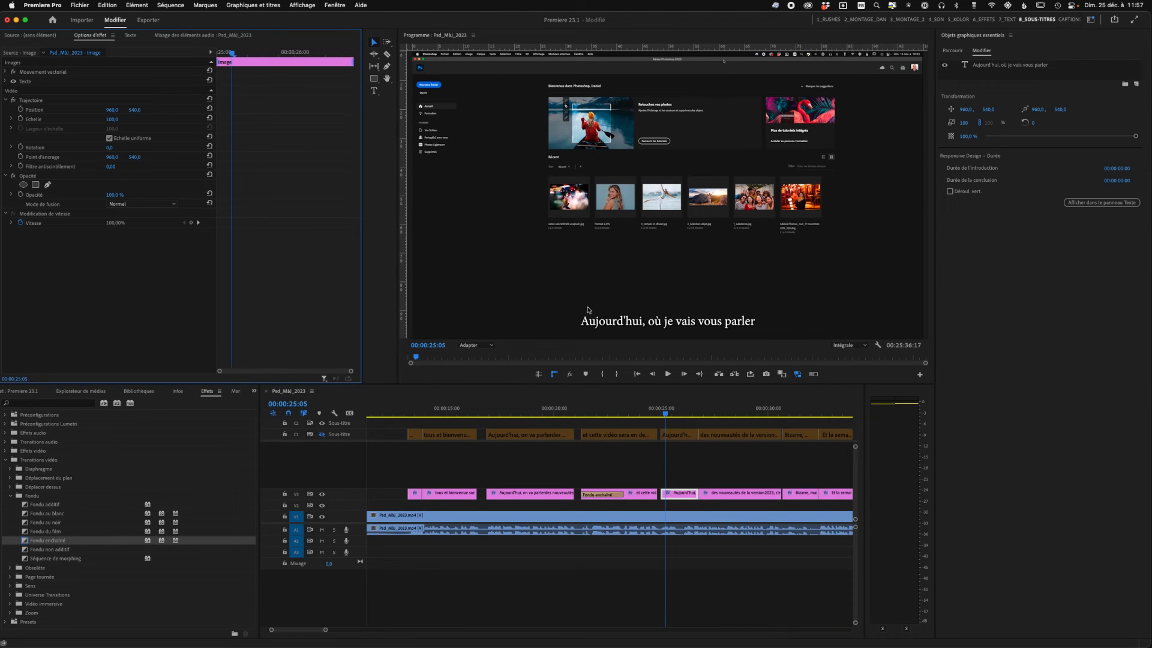
pyautogui.moveTo(665, 418); pyautogui.dragTo(661, 419)
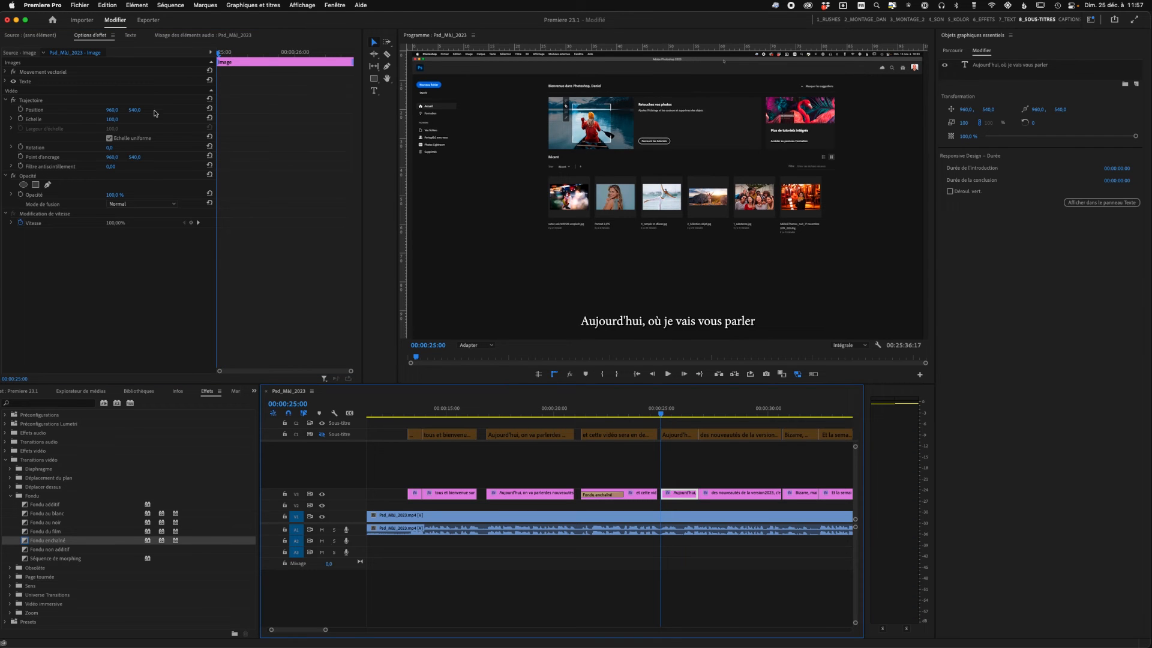
pyautogui.click(21, 110)
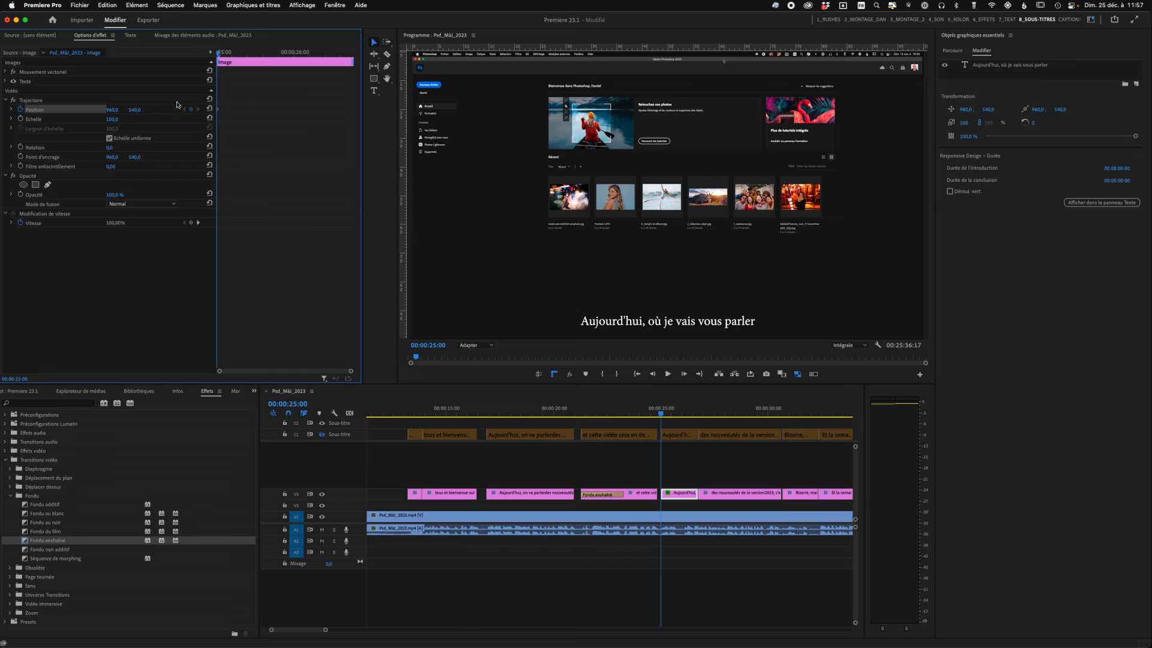
pyautogui.moveTo(112, 110); pyautogui.dragTo(155, 110)
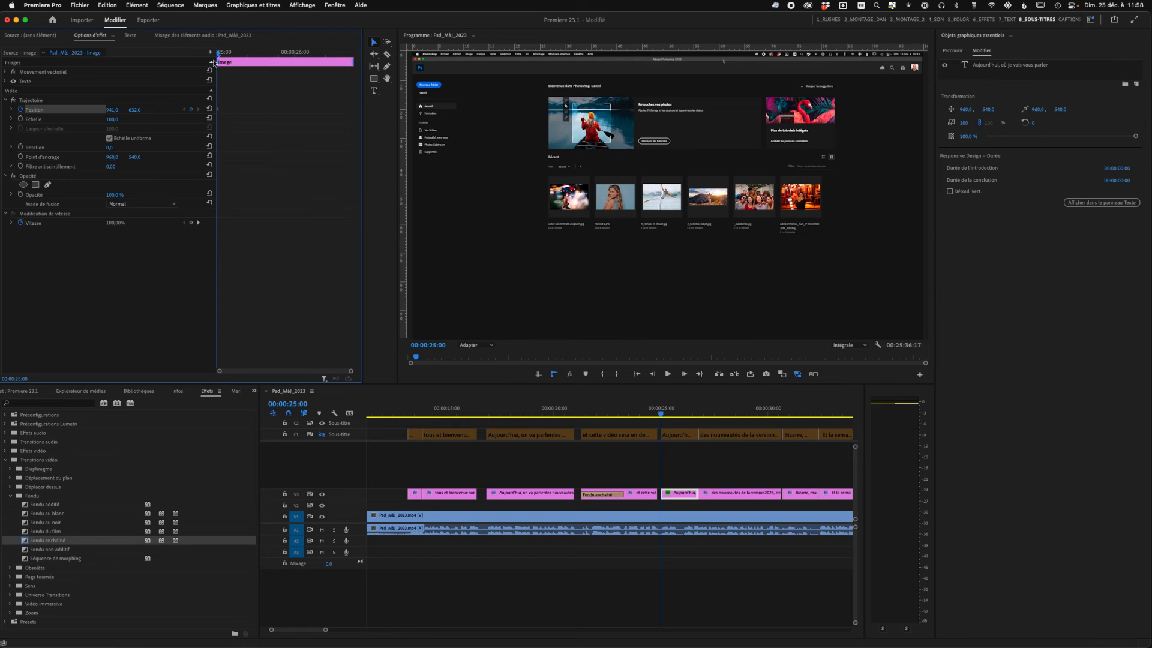
# - Add a second Position keyframe at 00:00:25:02 with the vertical value set to 540
pyautogui.moveTo(219, 54); pyautogui.dragTo(223, 54)
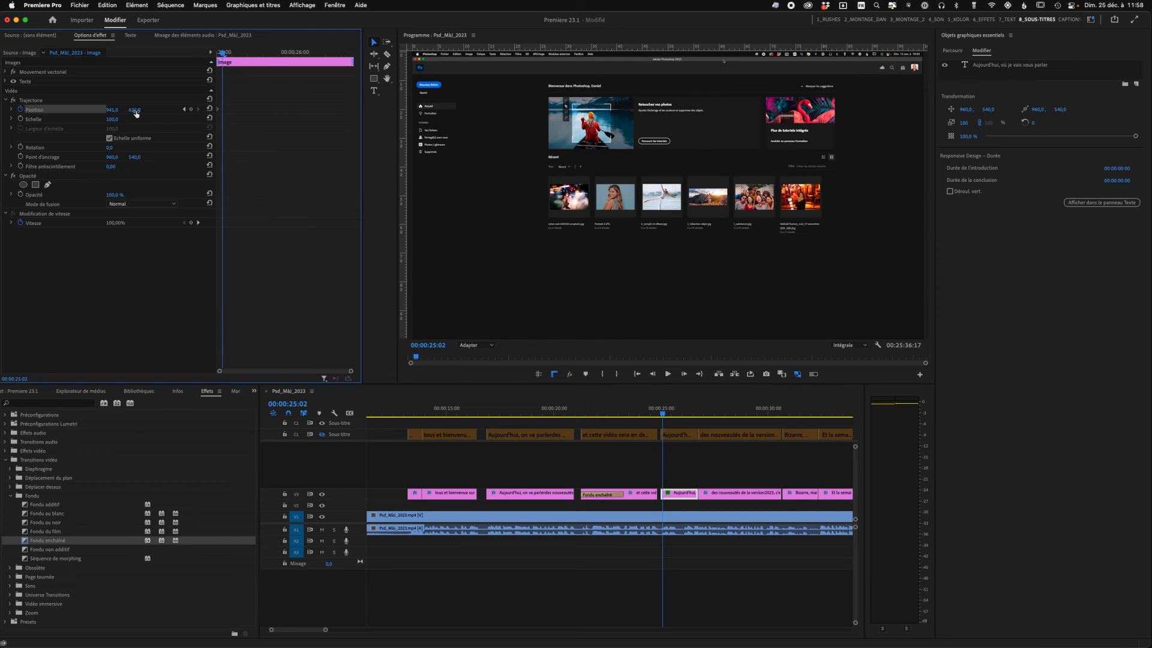
pyautogui.moveTo(134, 110); pyautogui.dragTo(107, 110)
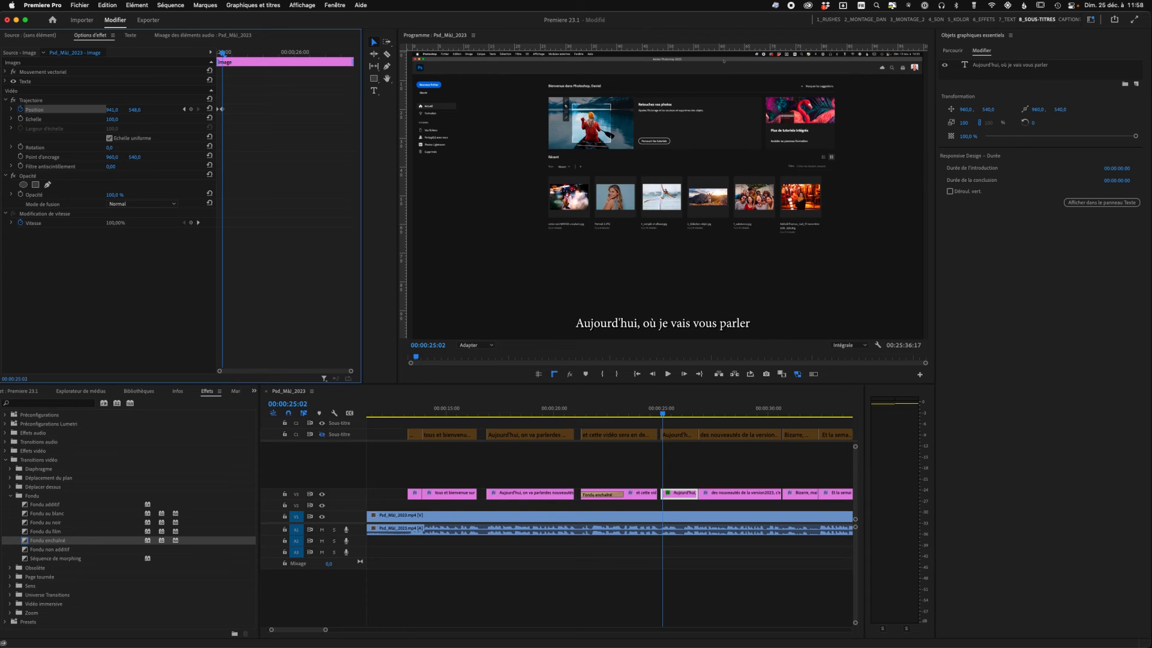
pyautogui.click(137, 110)
pyautogui.write('54')
pyautogui.press('Tab')
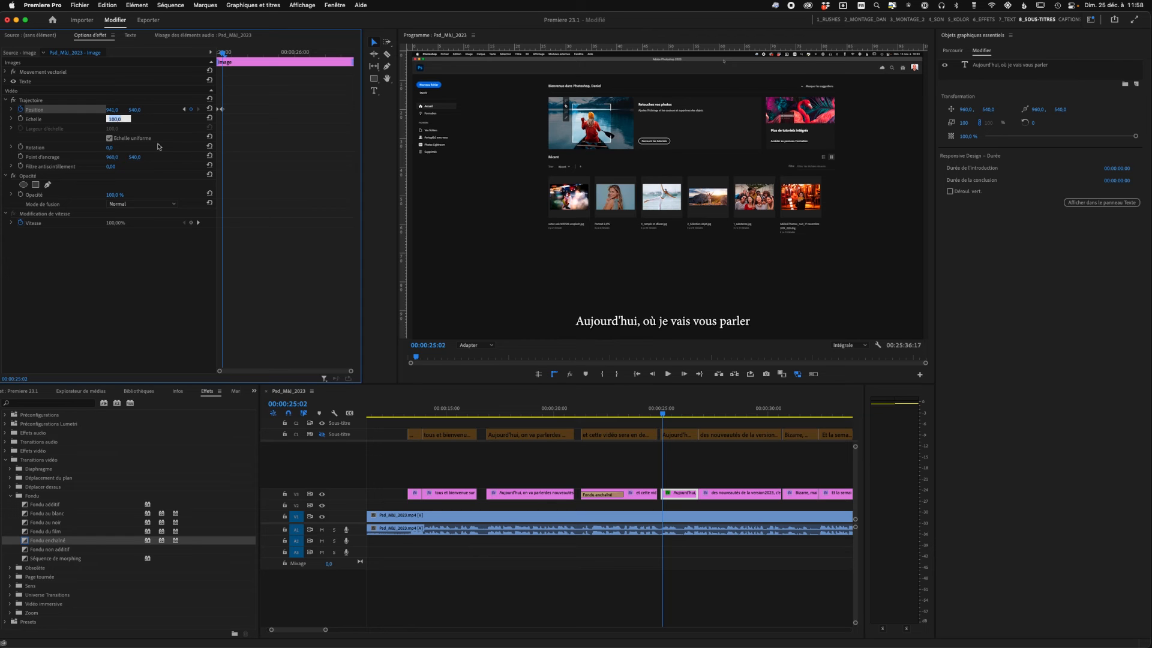
# - Replay the passage from just before the animated subtitle and scrub back over both graphics to check the movement and the fade
pyautogui.click(662, 414)
pyautogui.moveTo(663, 414); pyautogui.dragTo(650, 414)
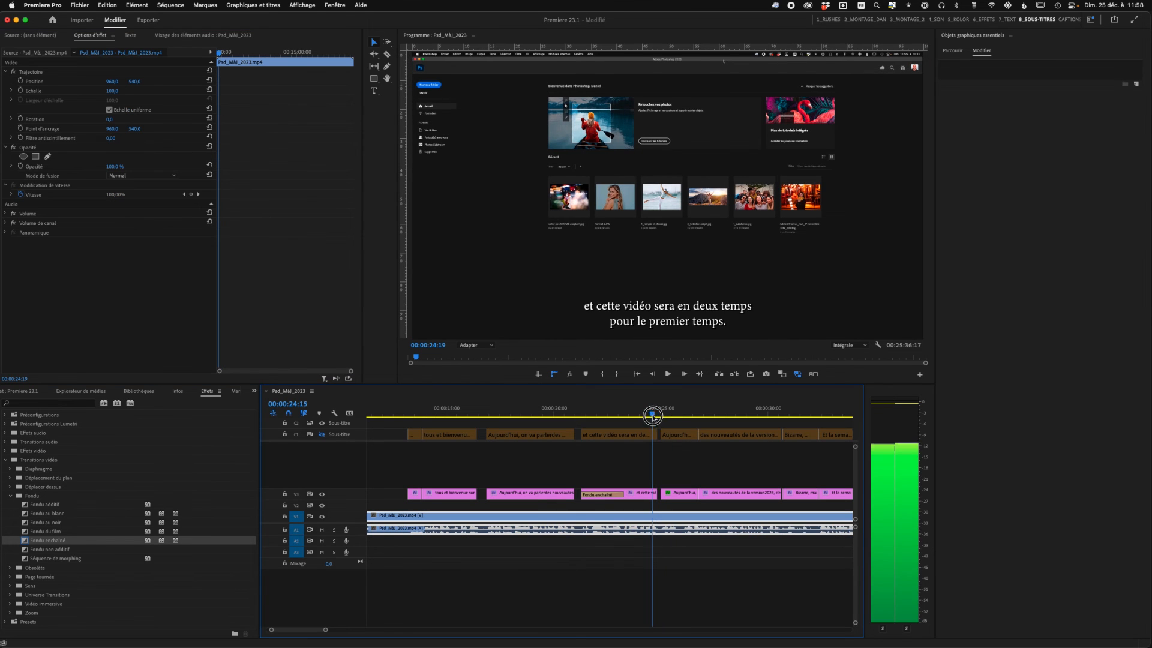
pyautogui.press('space')
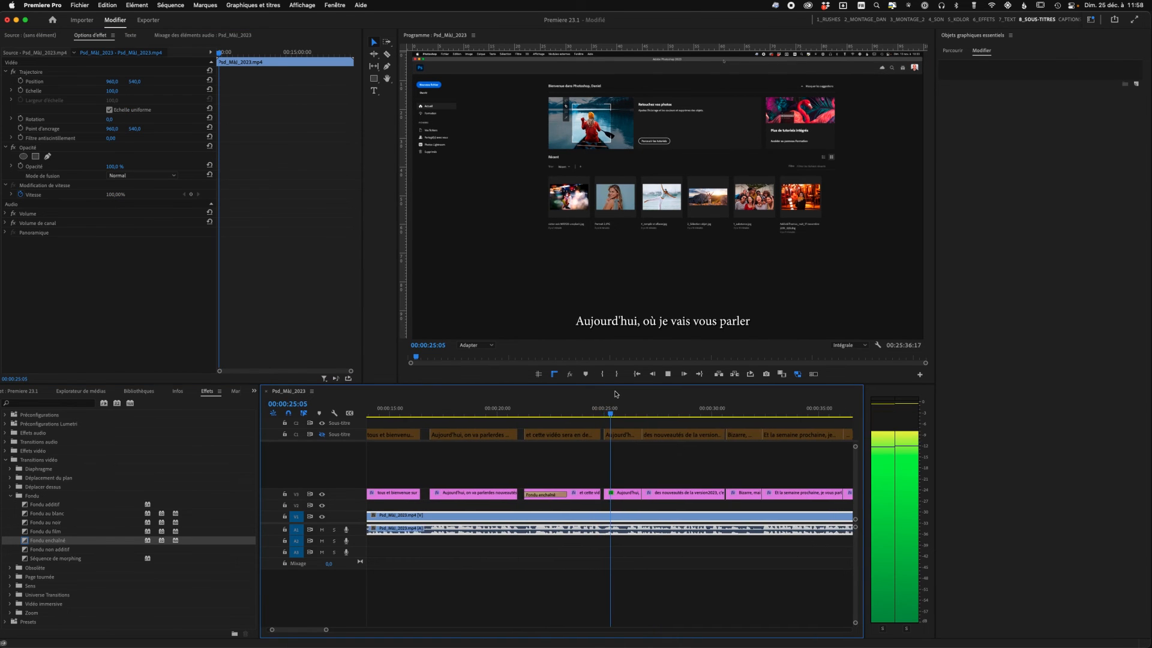
pyautogui.press('space')
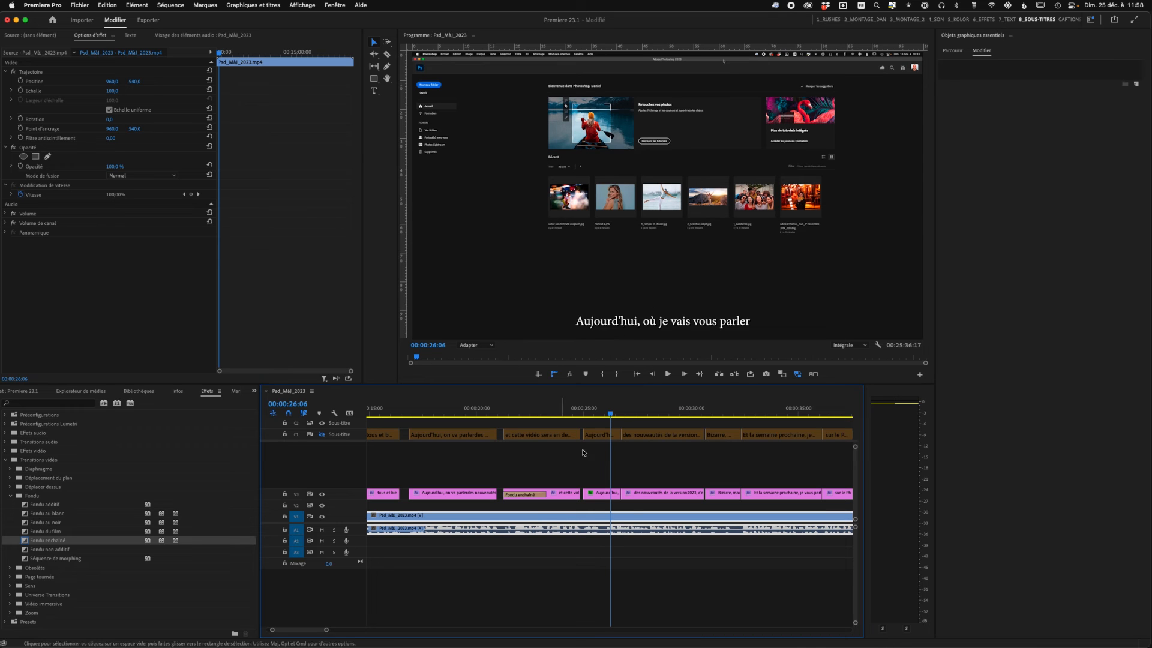
pyautogui.click(609, 414)
pyautogui.moveTo(609, 413); pyautogui.dragTo(588, 414)
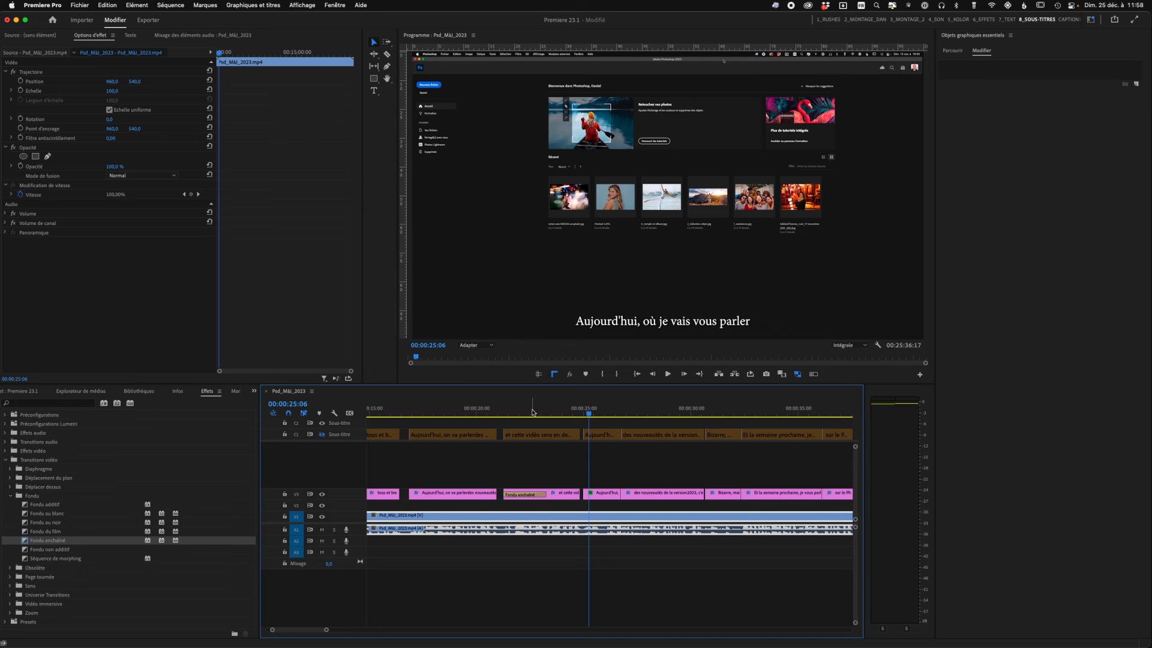
pyautogui.moveTo(588, 414)
pyautogui.mouseDown()
pyautogui.moveTo(381, 423)
pyautogui.moveTo(587, 416)
pyautogui.mouseUp()
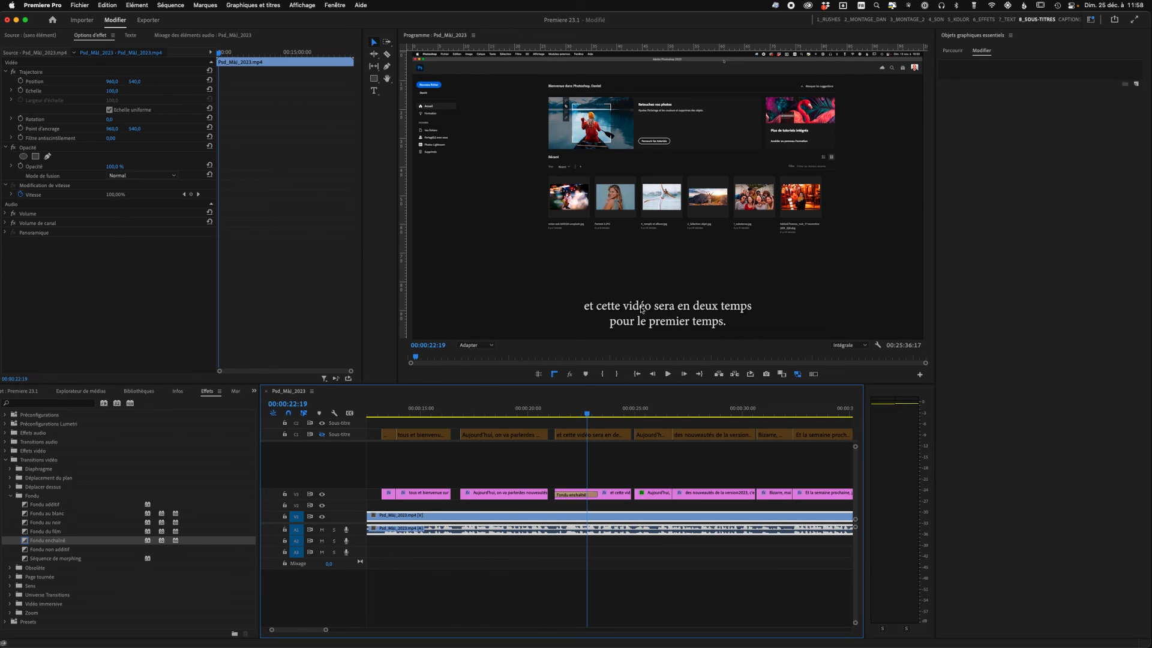